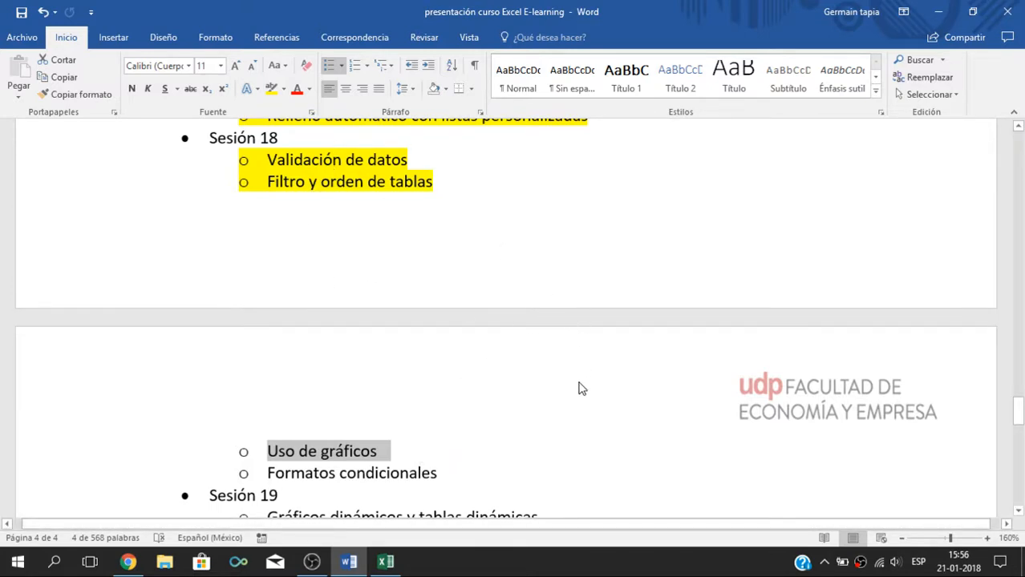
Step: Select the "Formatos condicionales" topic in the course outline, clear the selection, and switch to the Sesión 18 workbook in Excel
click(512, 395)
drag(266, 475, 489, 467)
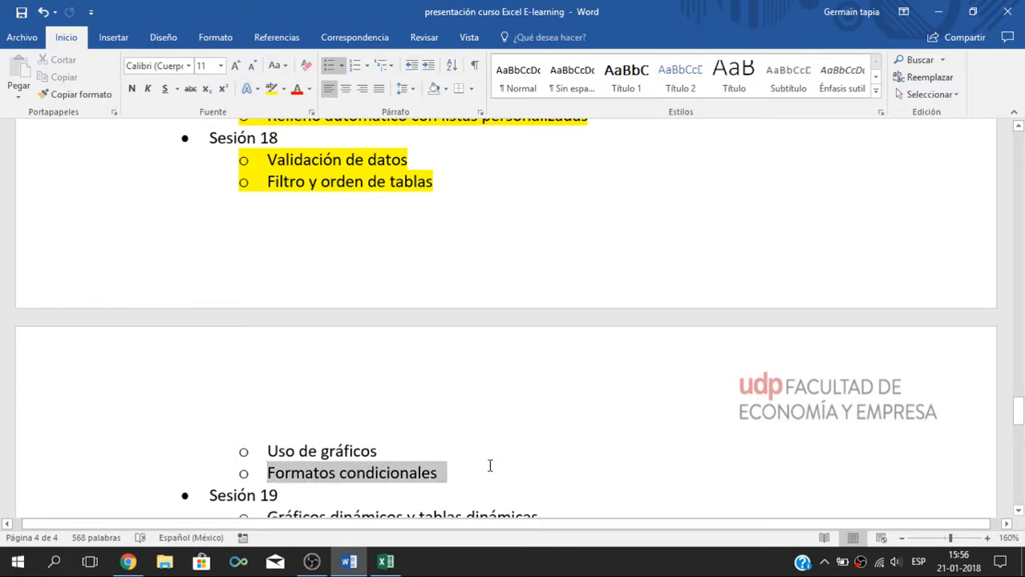
click(647, 302)
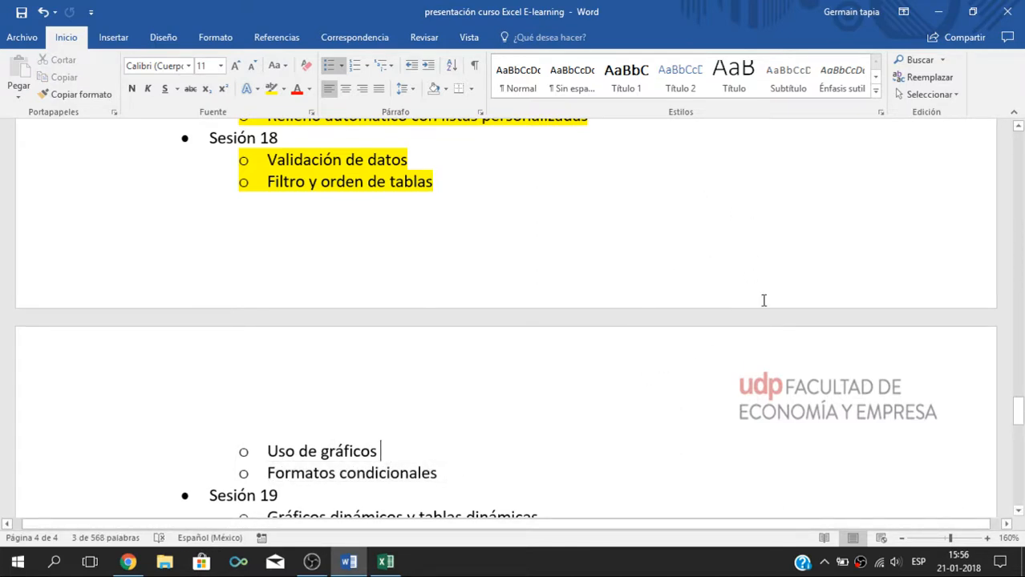
click(937, 11)
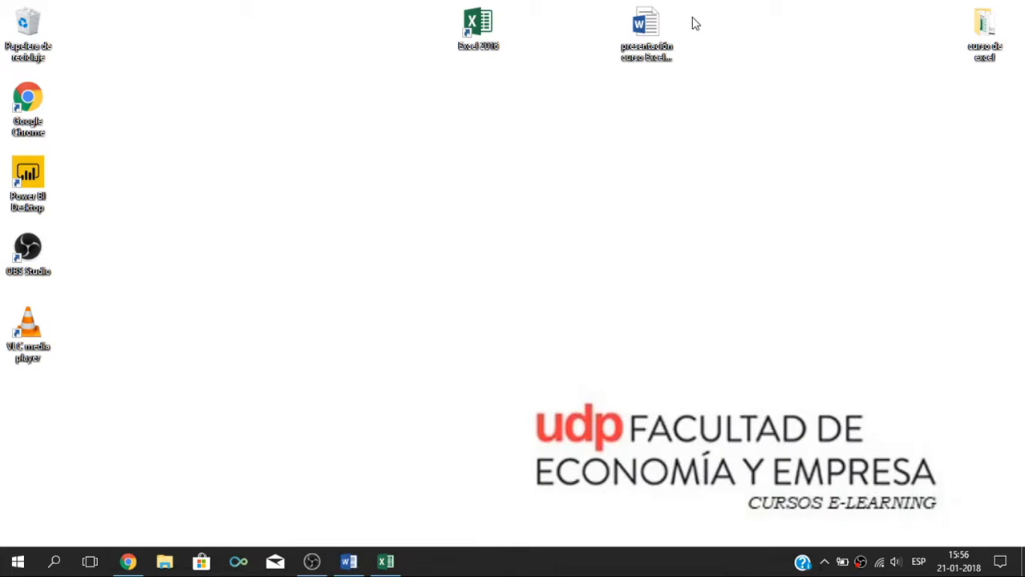
click(386, 562)
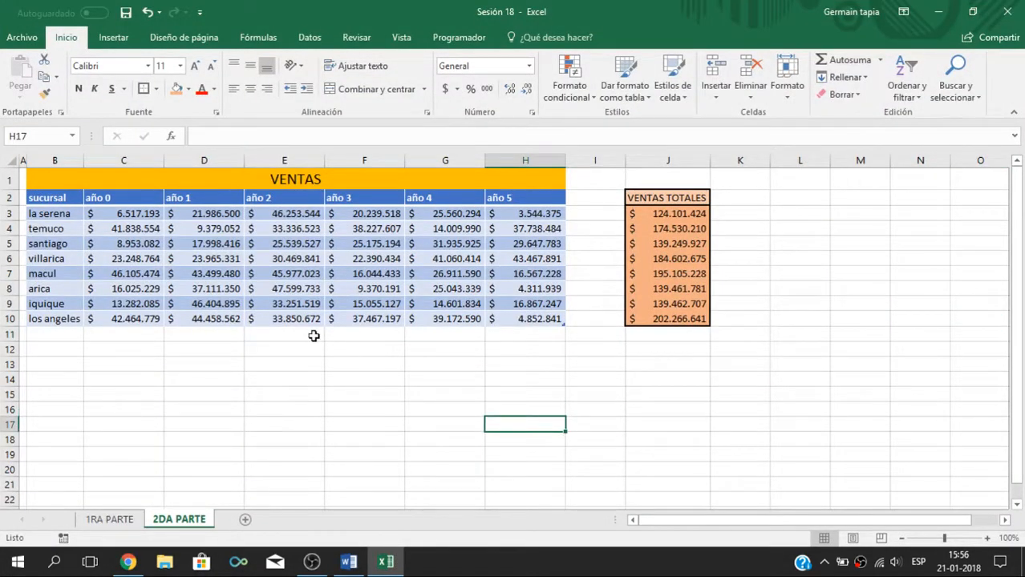
Step: Examine the branches and yearly columns of the VENTAS table and how the VENTAS TOTALES column sums each row
drag(66, 217, 60, 306)
drag(120, 201, 508, 207)
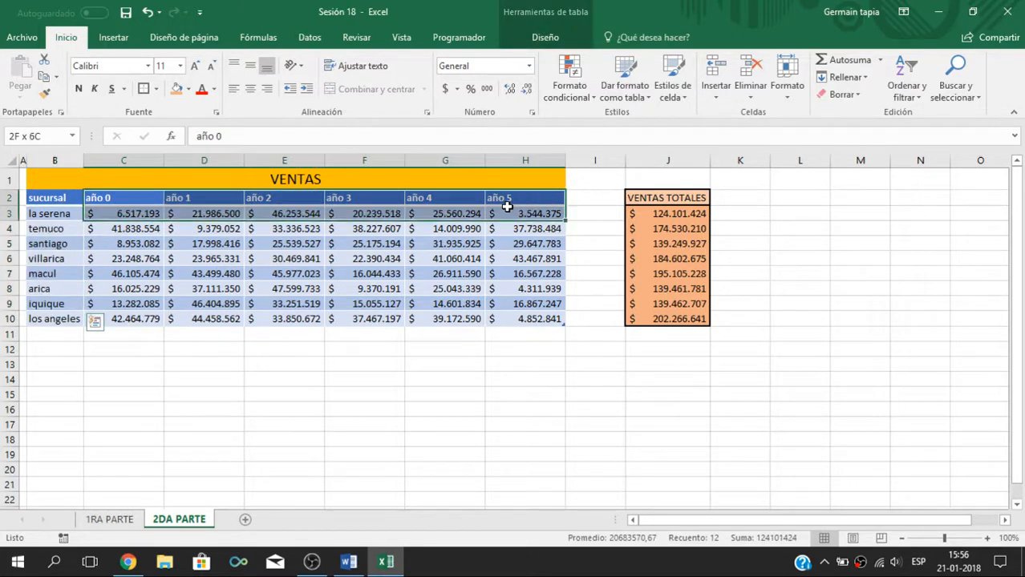
click(852, 364)
click(670, 200)
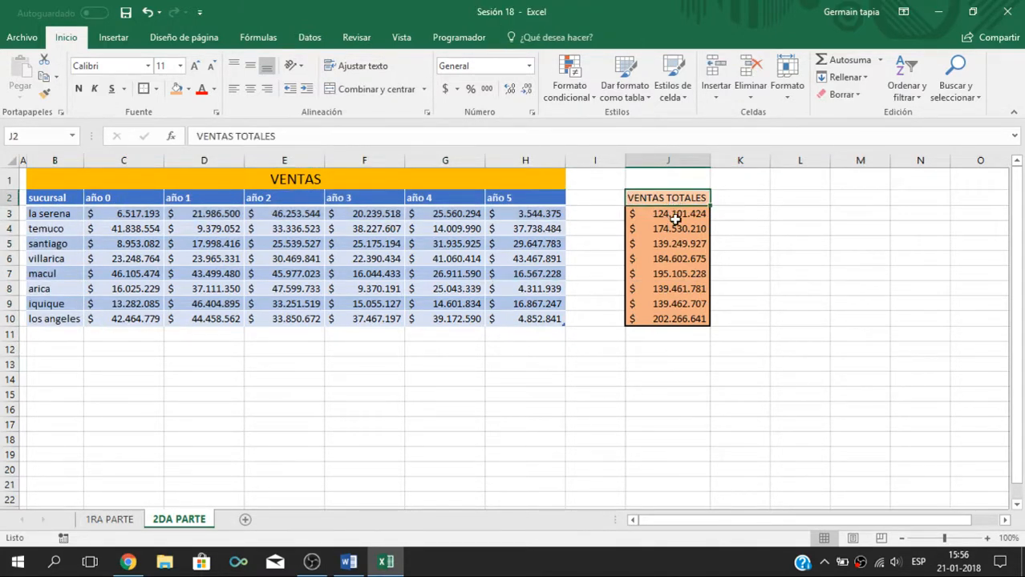
click(678, 216)
drag(92, 216, 465, 215)
click(684, 321)
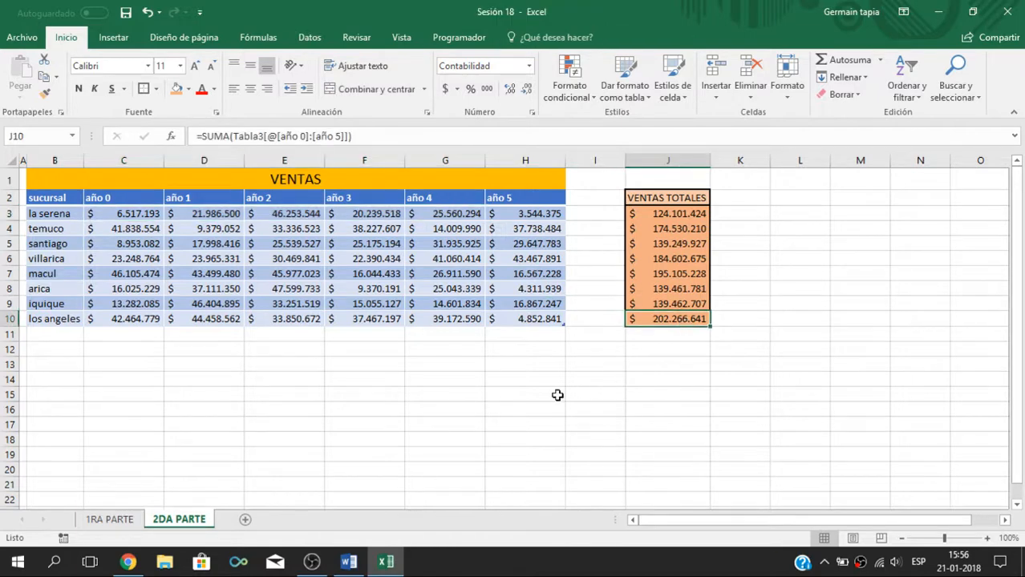
click(556, 394)
click(389, 361)
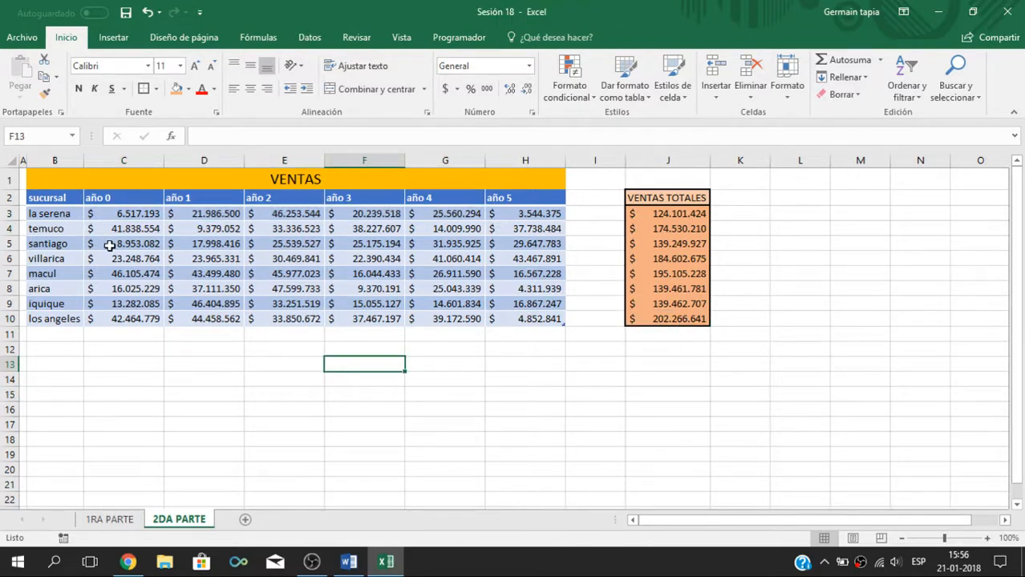
click(393, 272)
Step: Insert a 2-D clustered column chart from the sales table range B2:H10
drag(62, 202, 519, 325)
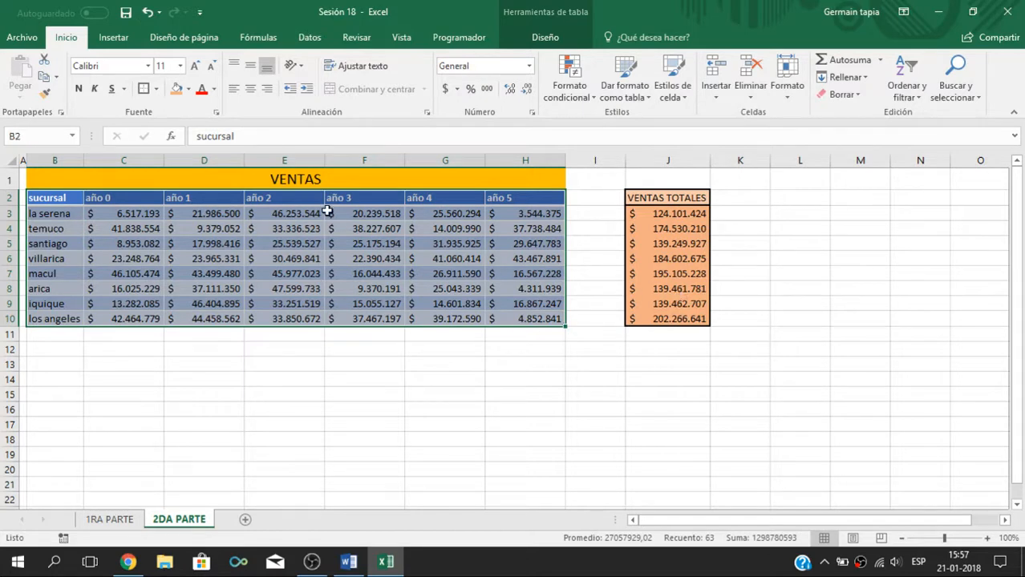
click(113, 37)
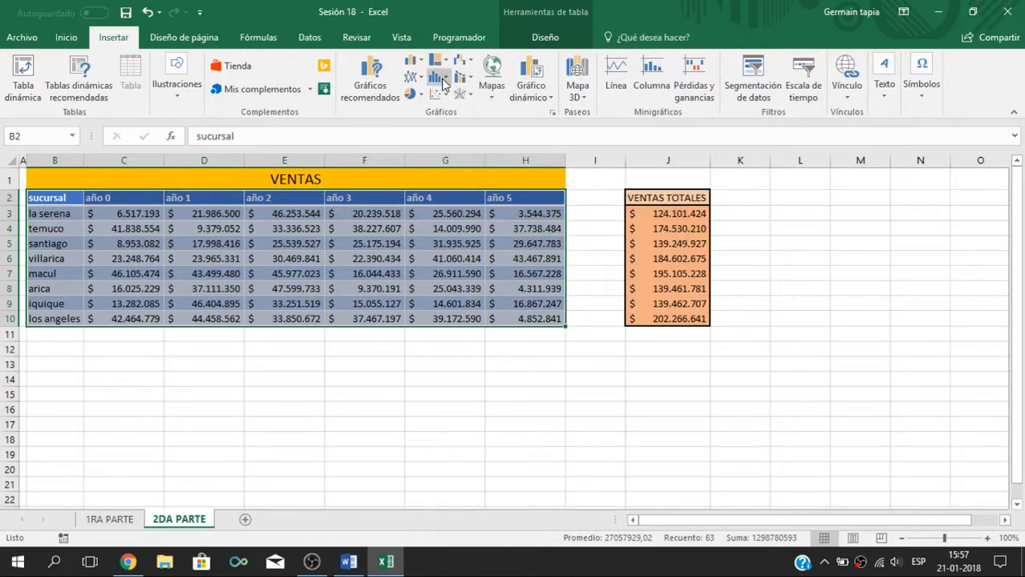
click(417, 64)
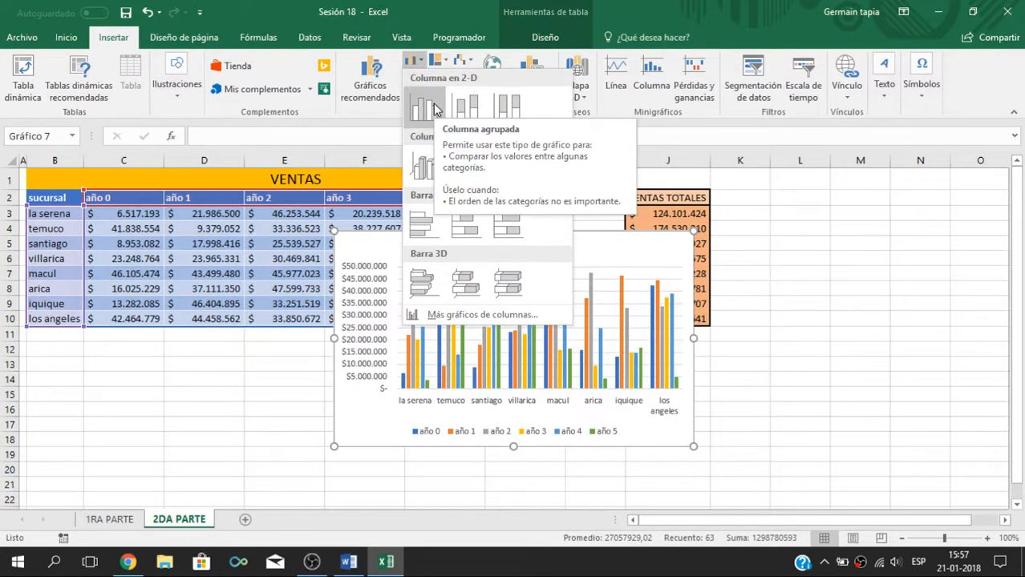
click(431, 106)
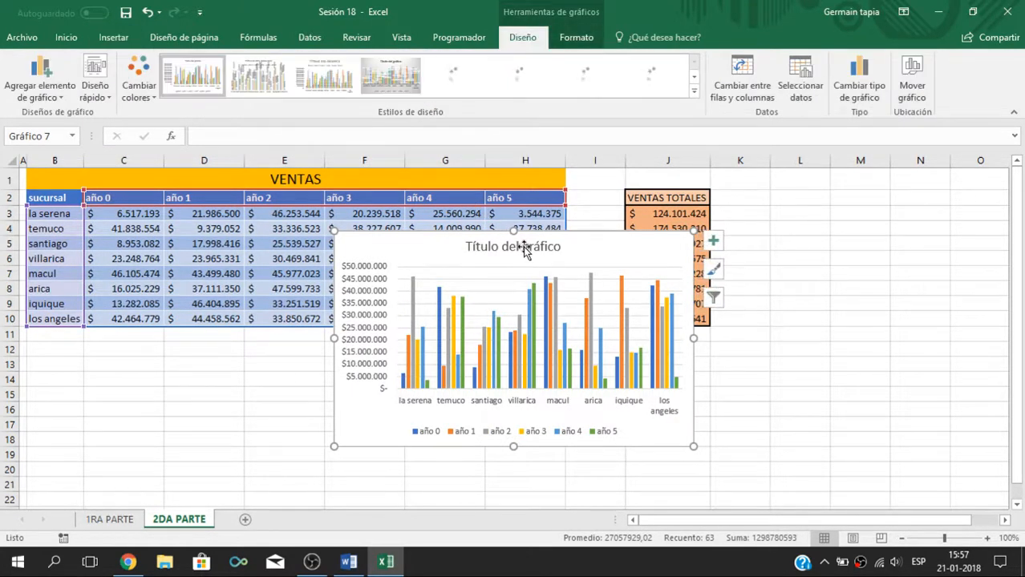
Step: Reposition the column chart over the sheet, inspect la serena's año 2 column, and delete the chart
drag(599, 271, 569, 309)
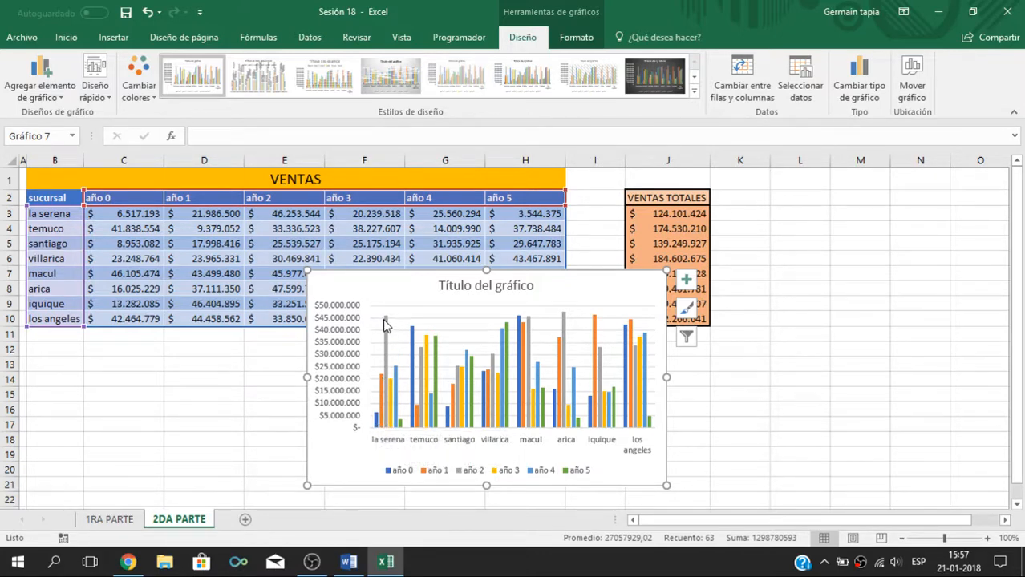
mouse_move(388, 324)
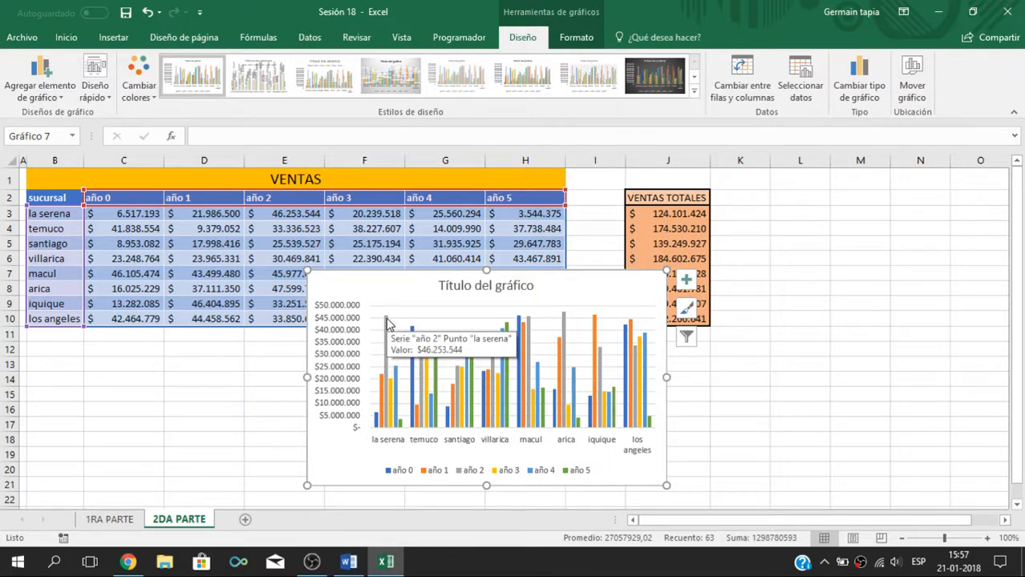
drag(583, 284, 754, 250)
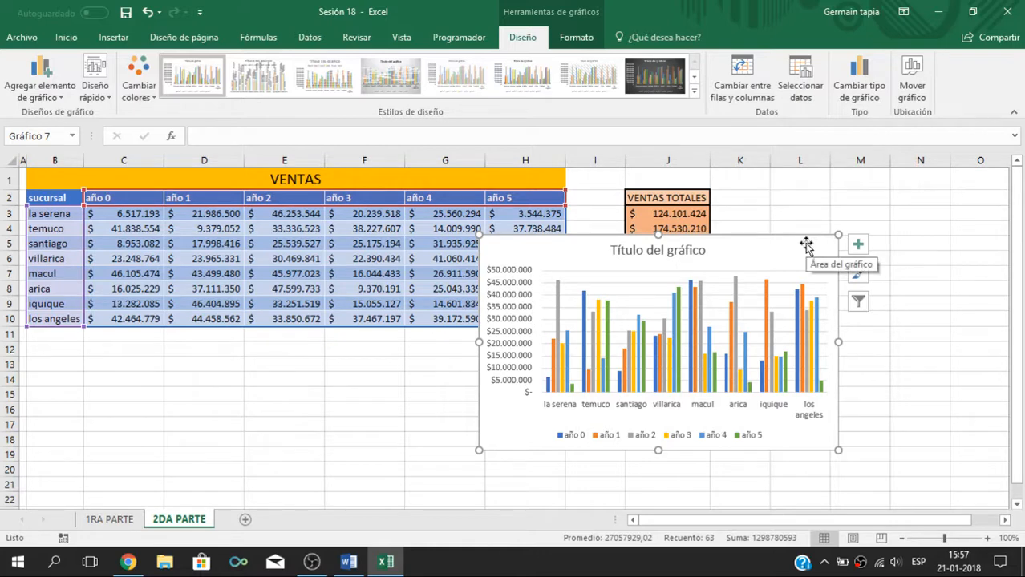
key(Delete)
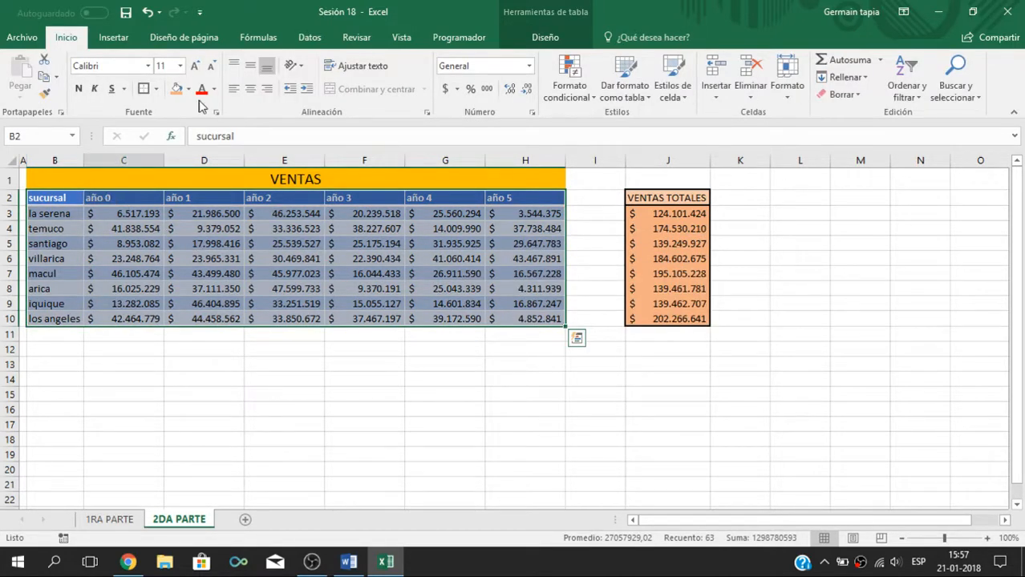
Step: Insert a 2-D pie chart from the selected sales table and move it below the VENTAS TOTALES header
click(113, 37)
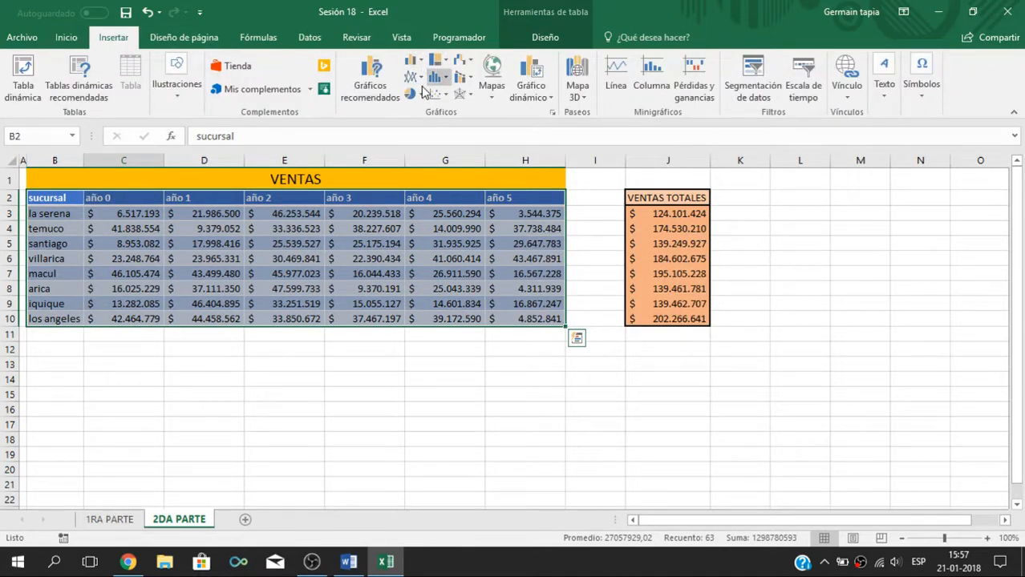
click(420, 94)
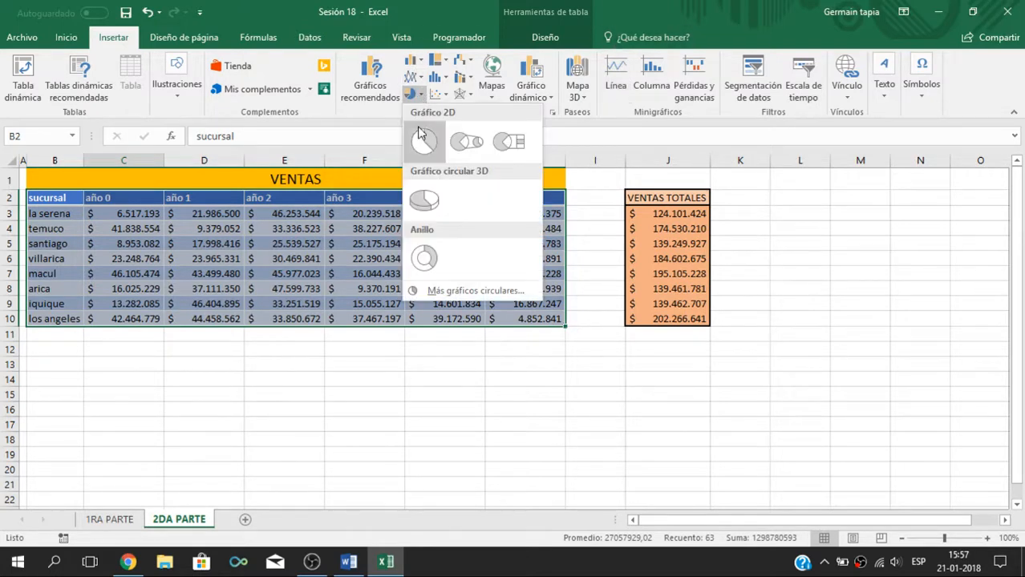
click(424, 142)
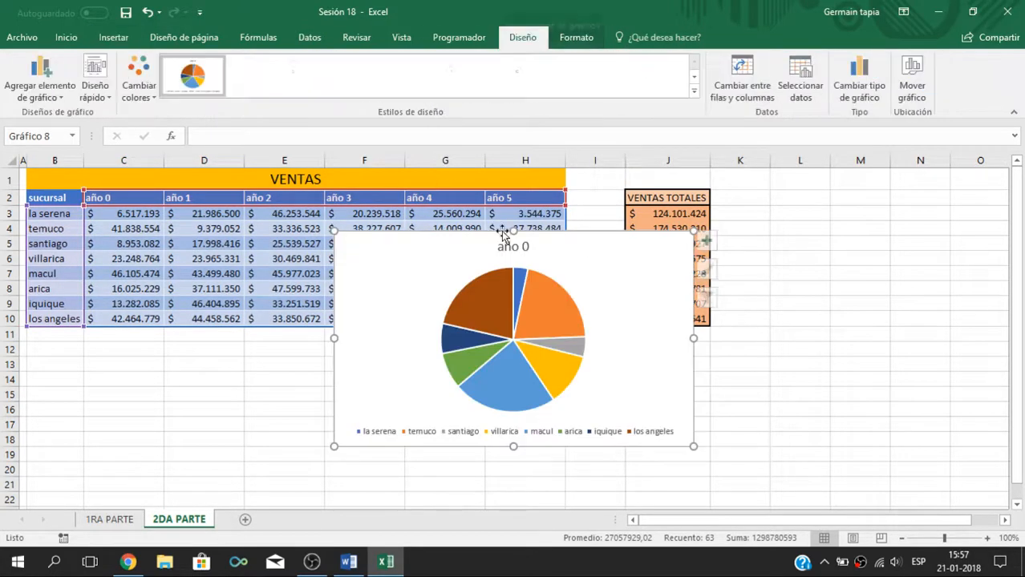
drag(680, 318, 714, 295)
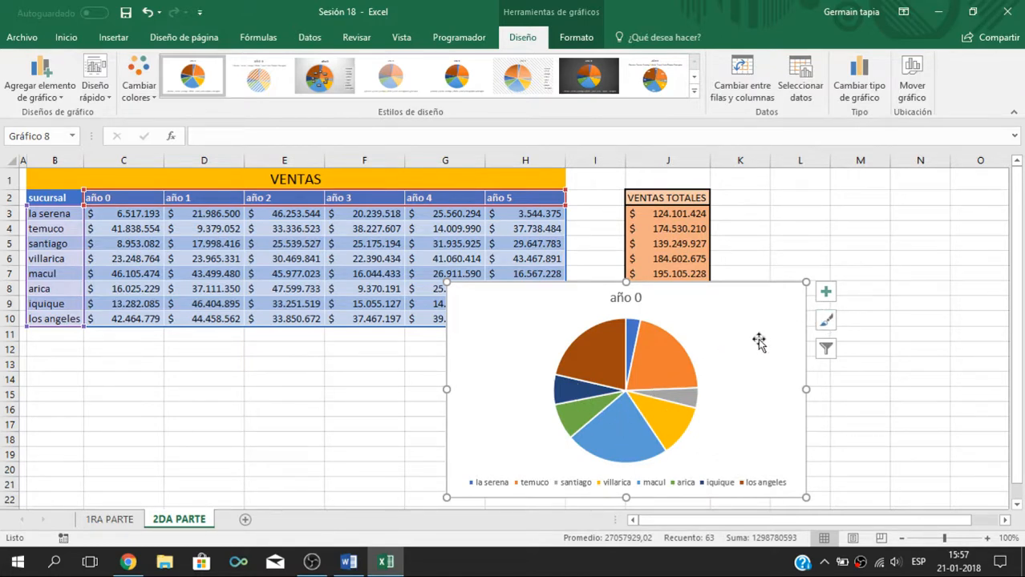
Step: Filter the pie chart's series to año 1, año 2 and año 3 in turn, applying each choice
click(826, 349)
click(877, 292)
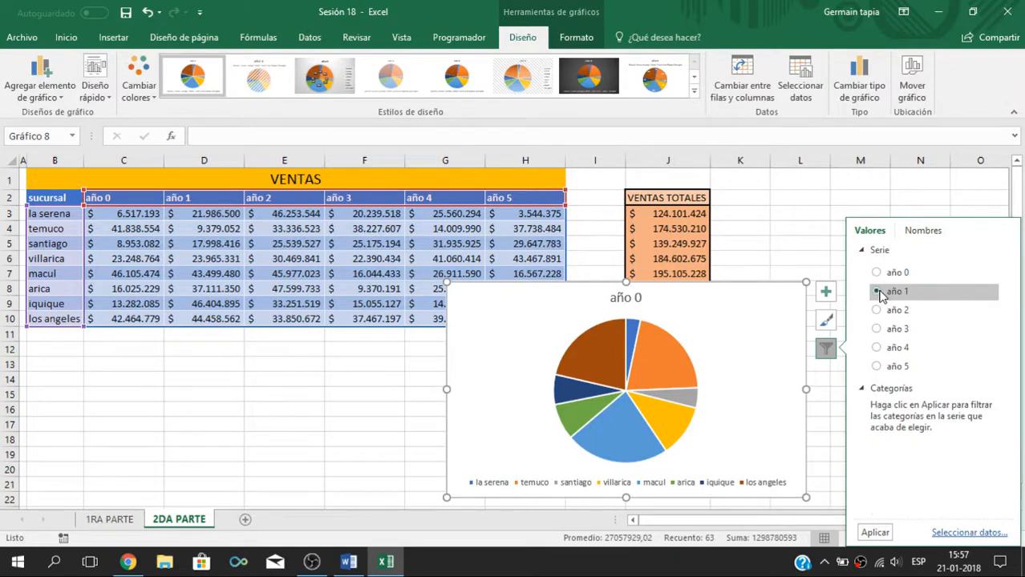
click(875, 532)
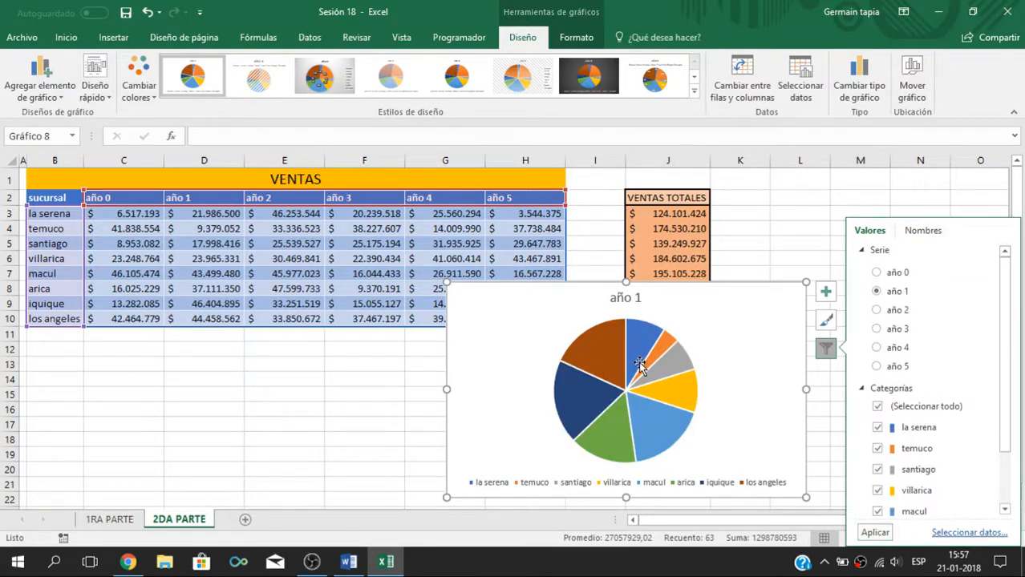
click(878, 310)
click(875, 533)
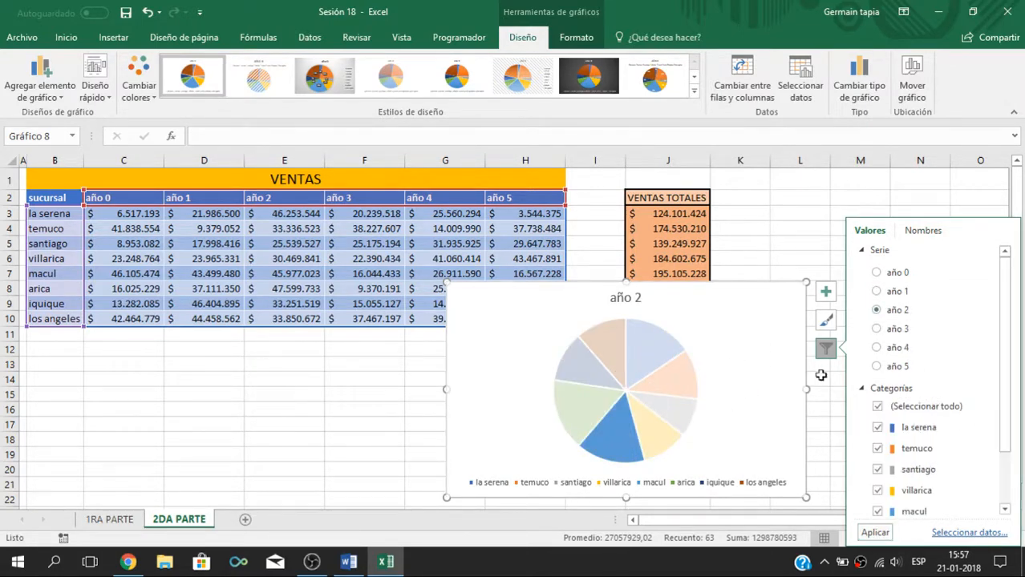
click(877, 328)
click(875, 533)
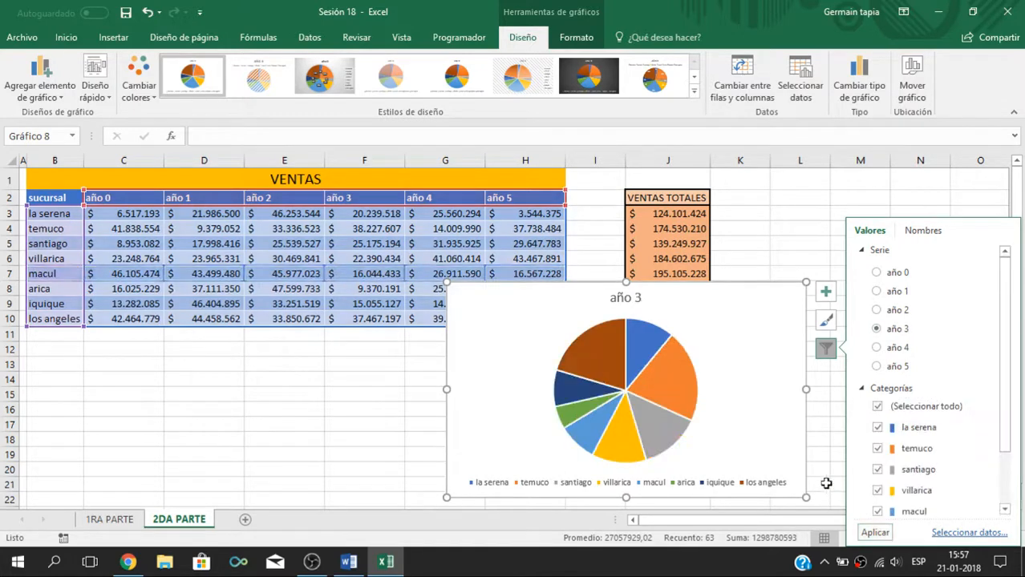
click(738, 366)
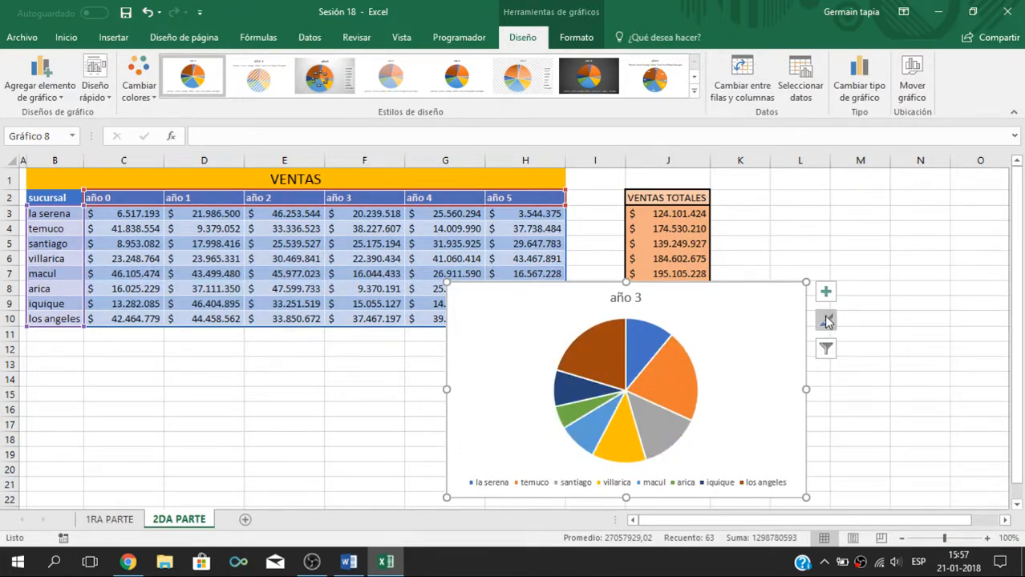
Step: Set the pie chart's series filter to año 0, apply it, and delete the chart
click(825, 348)
click(893, 274)
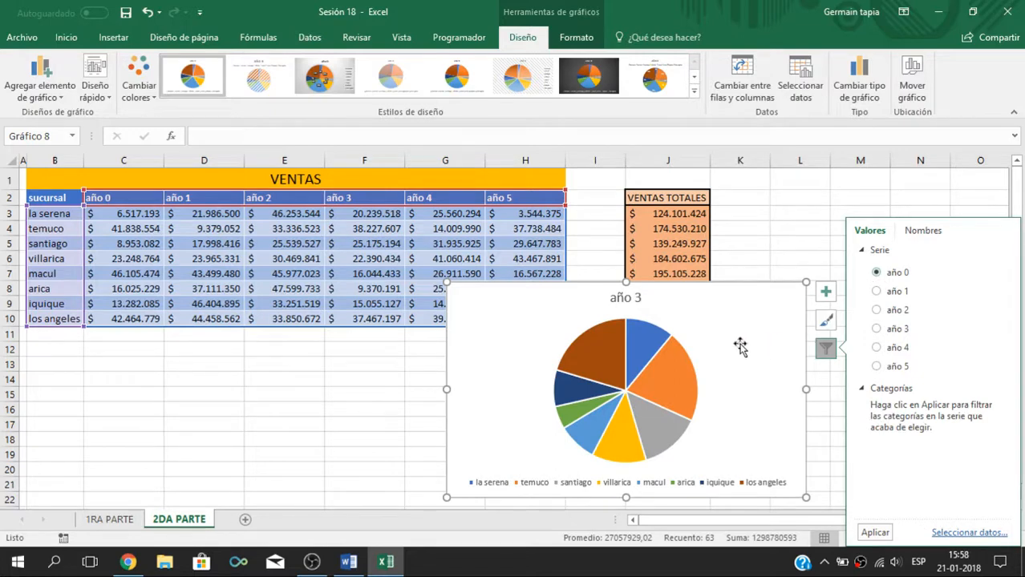
click(874, 532)
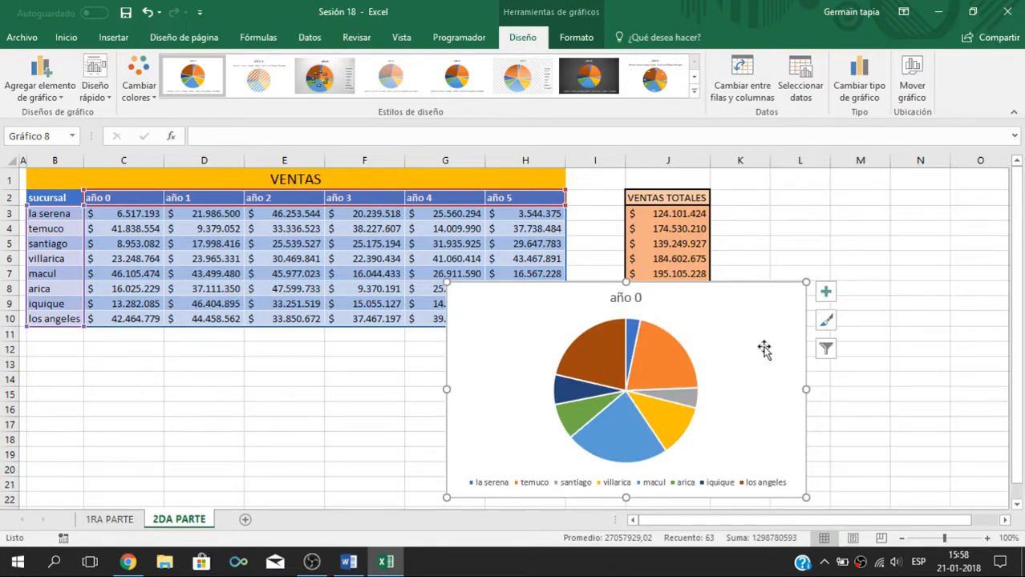
key(Delete)
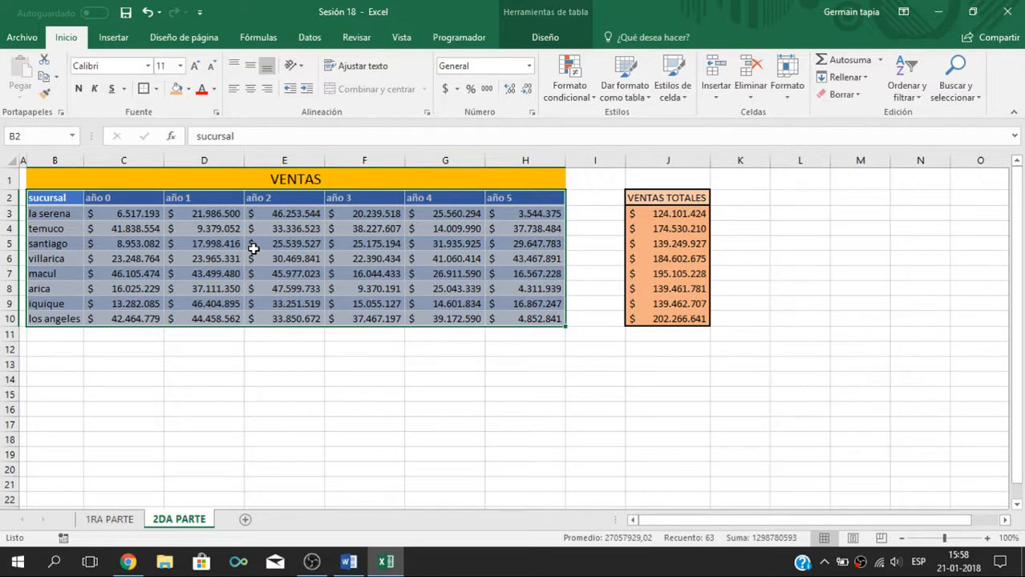
click(376, 370)
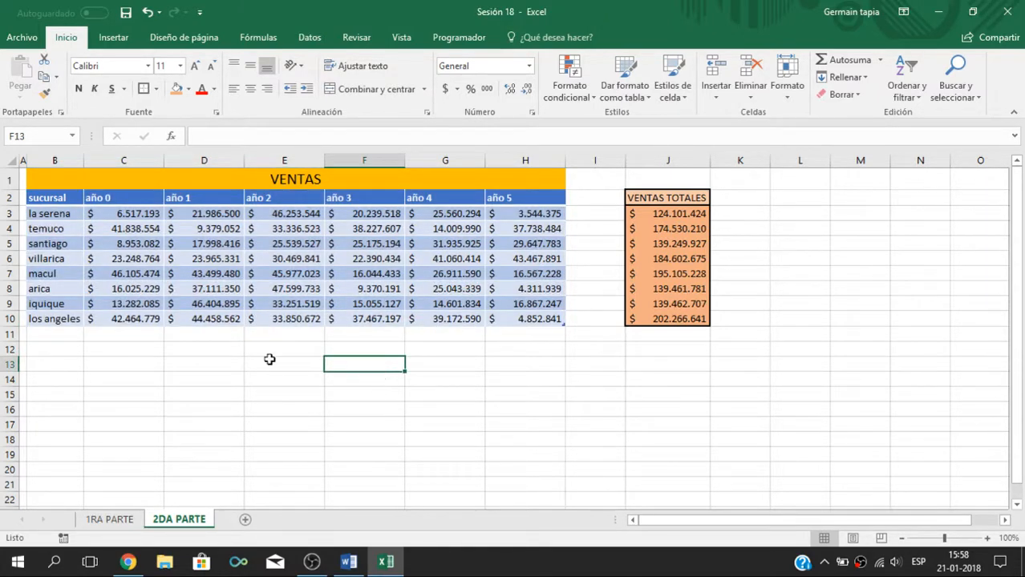
drag(65, 197, 531, 317)
click(113, 37)
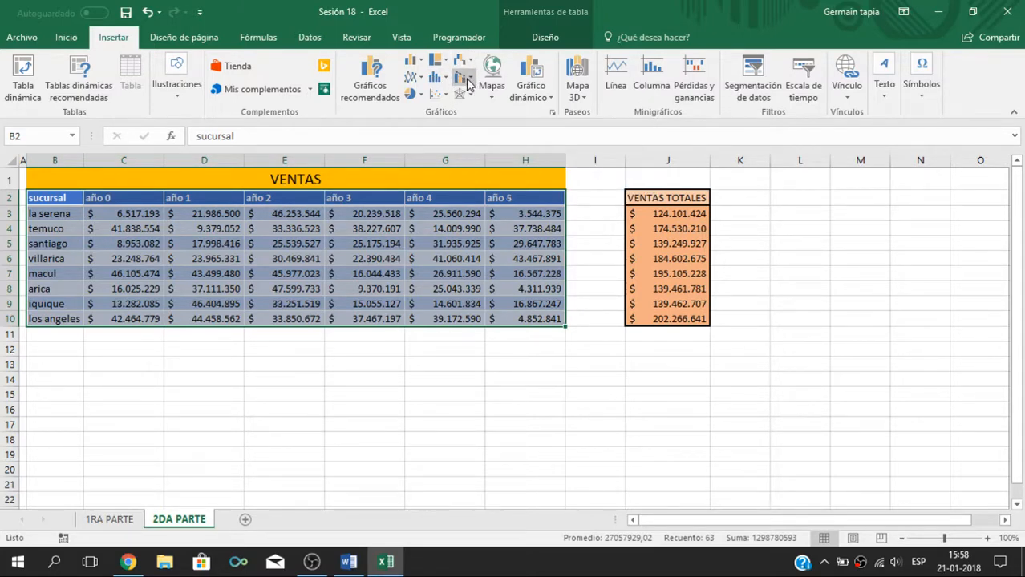
click(395, 407)
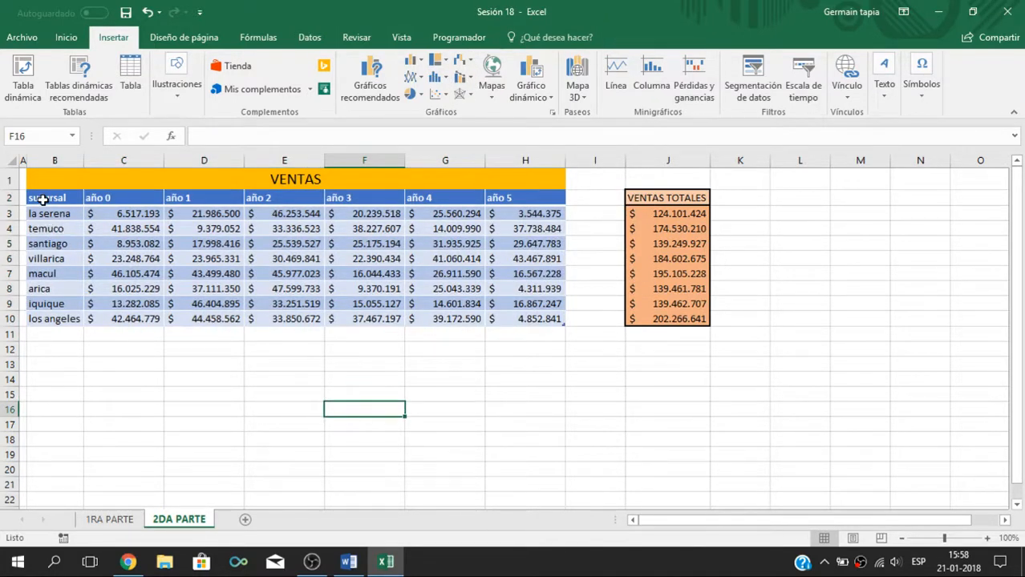
drag(43, 200, 542, 319)
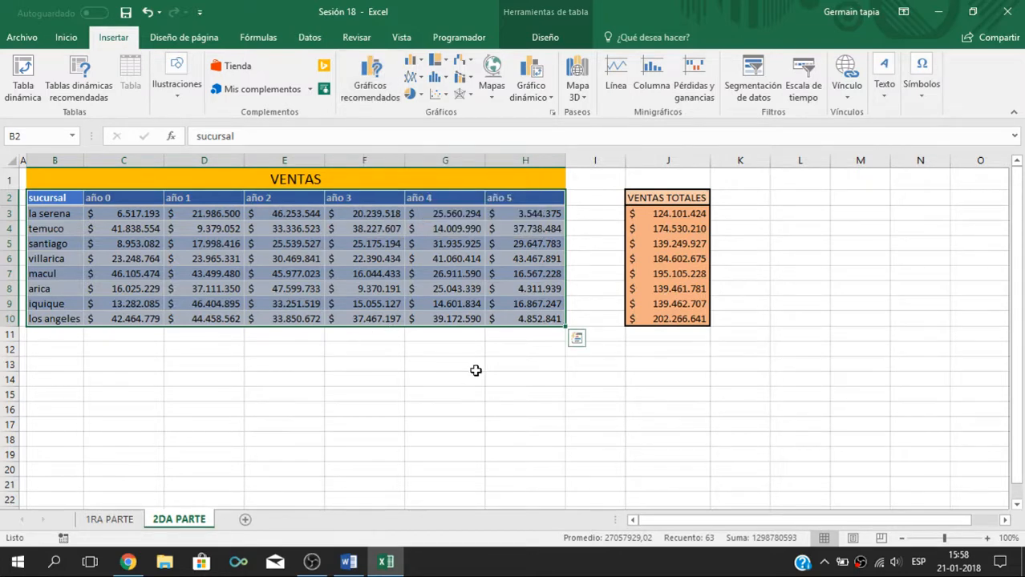
click(313, 389)
Step: Select the sales table B2:H10 and insert a 2-D clustered column chart from it
drag(47, 199, 534, 316)
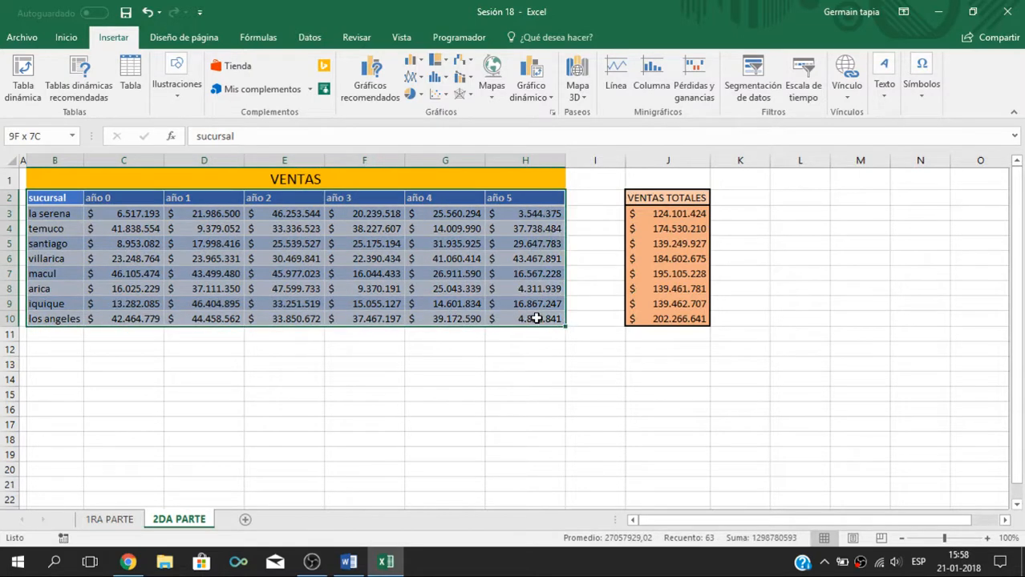
click(414, 61)
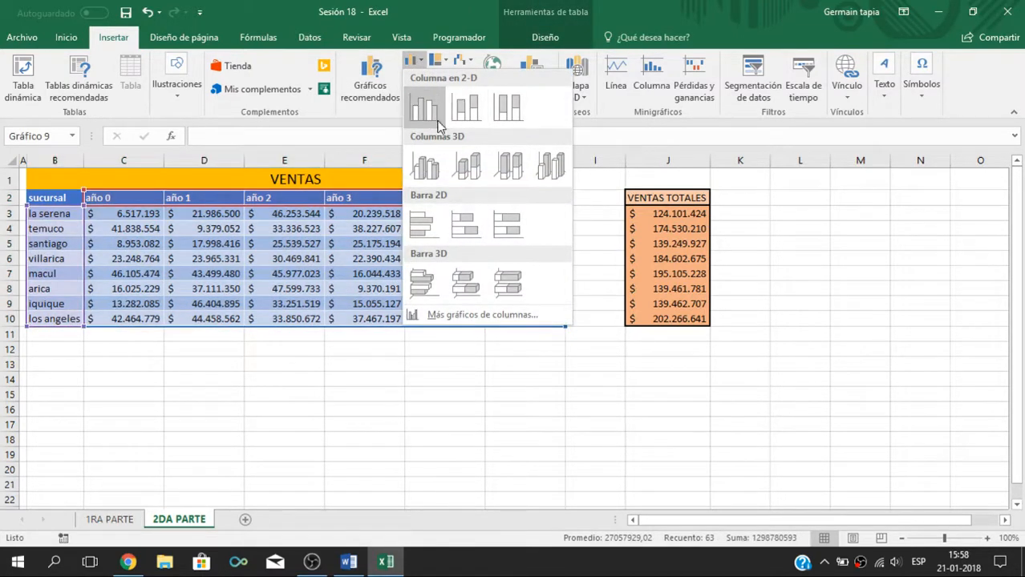
click(429, 111)
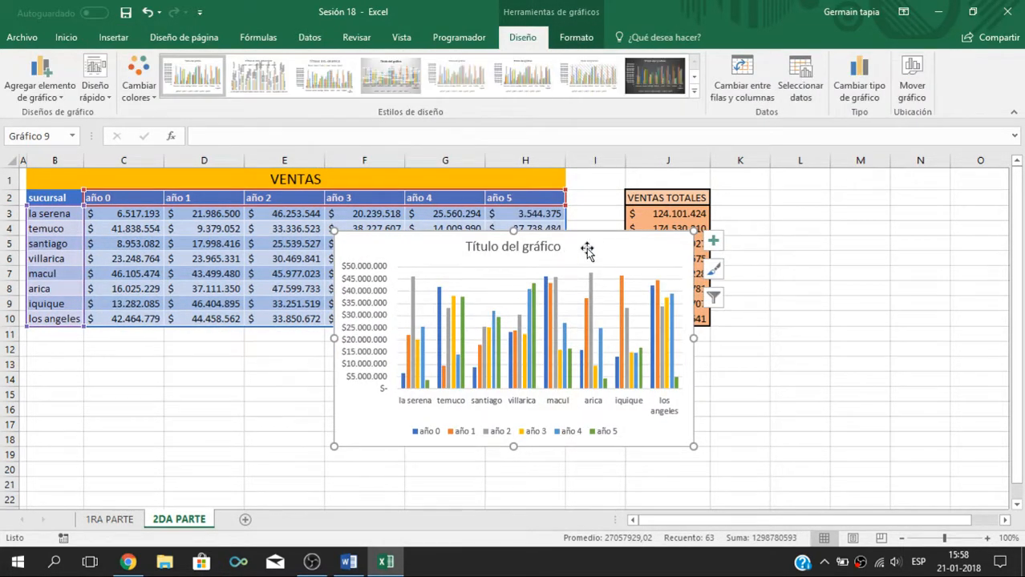
Step: Move the column chart below the sales tables and try the second, eighth and first chart styles on it
drag(588, 247, 637, 324)
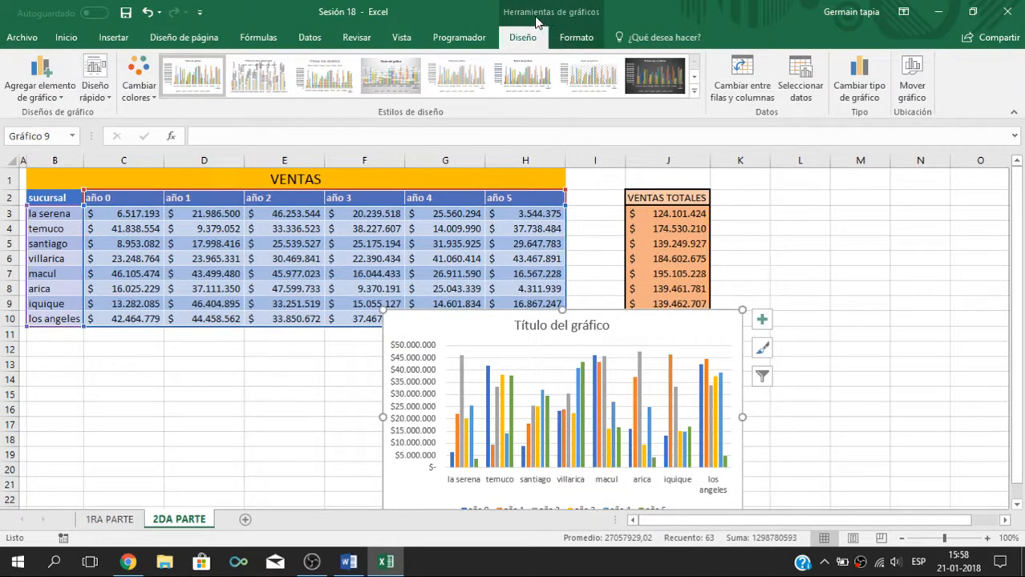
click(592, 36)
click(522, 37)
click(258, 76)
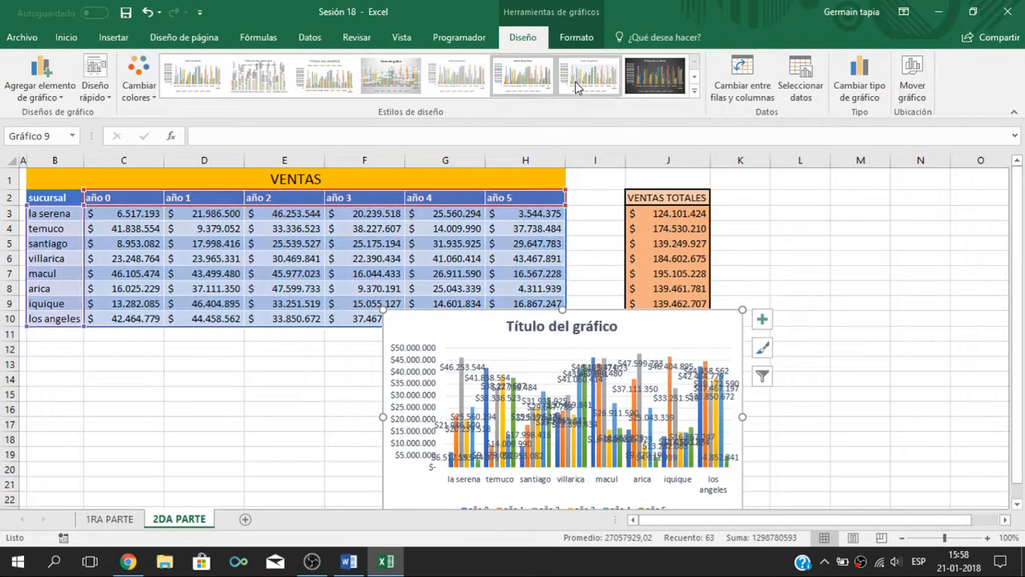
click(655, 75)
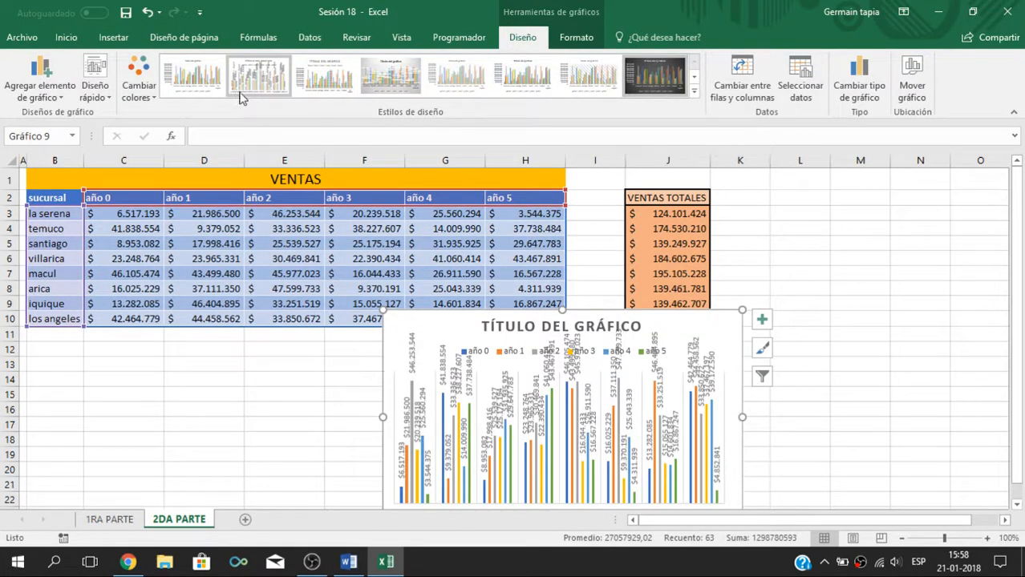
click(193, 77)
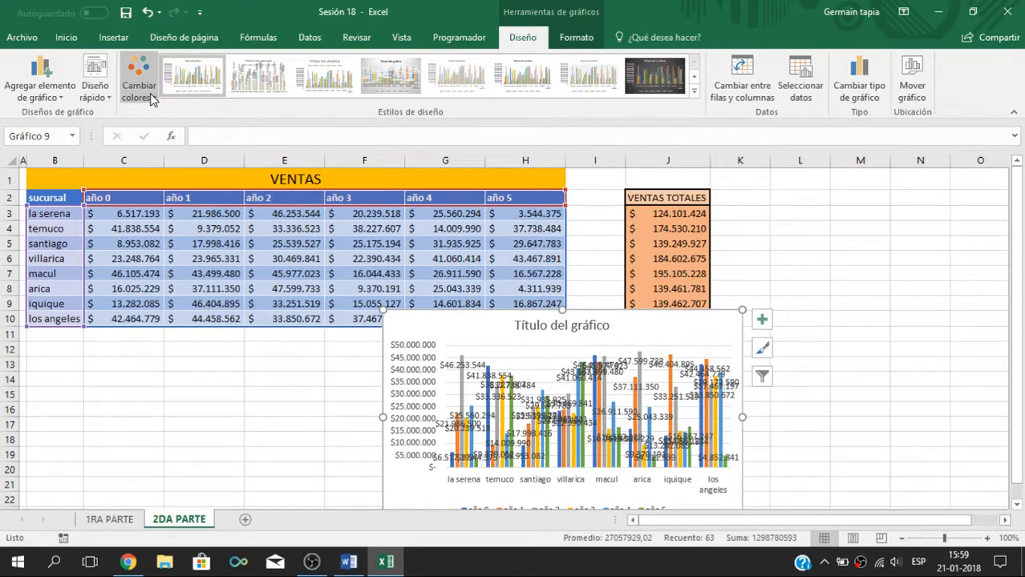
Step: Recolour the chart with the blue-and-grey multicolour palette and the orange monochromatic palette in turn
click(139, 84)
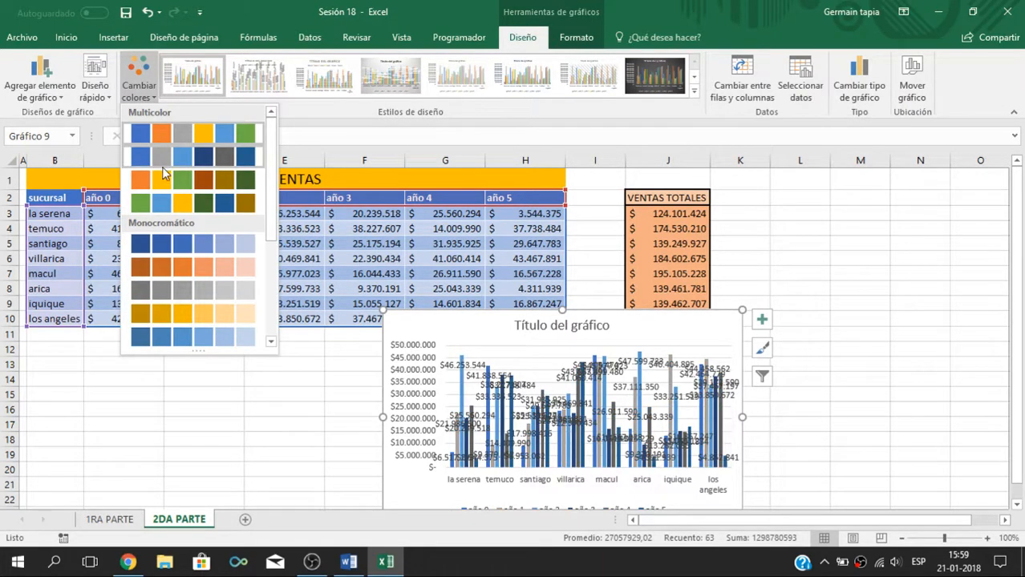
click(169, 164)
click(138, 84)
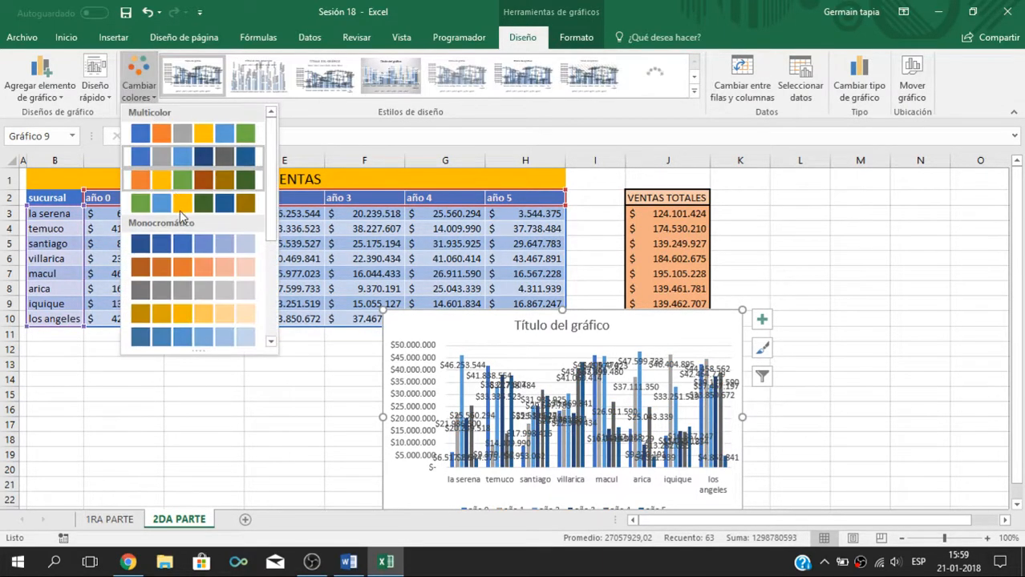
click(184, 266)
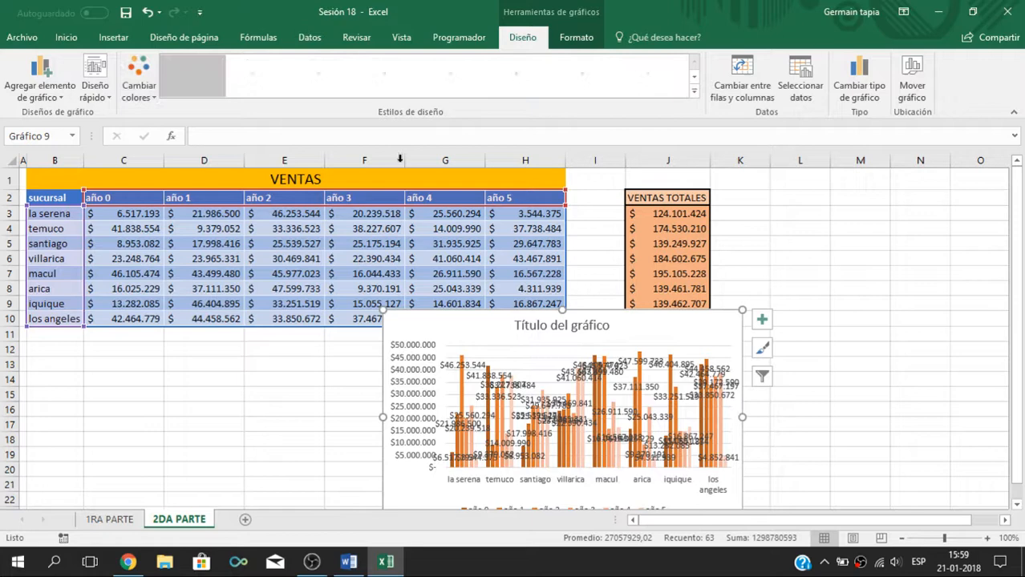
Step: Switch the chart's rows and columns back and forth four times
click(753, 100)
click(752, 99)
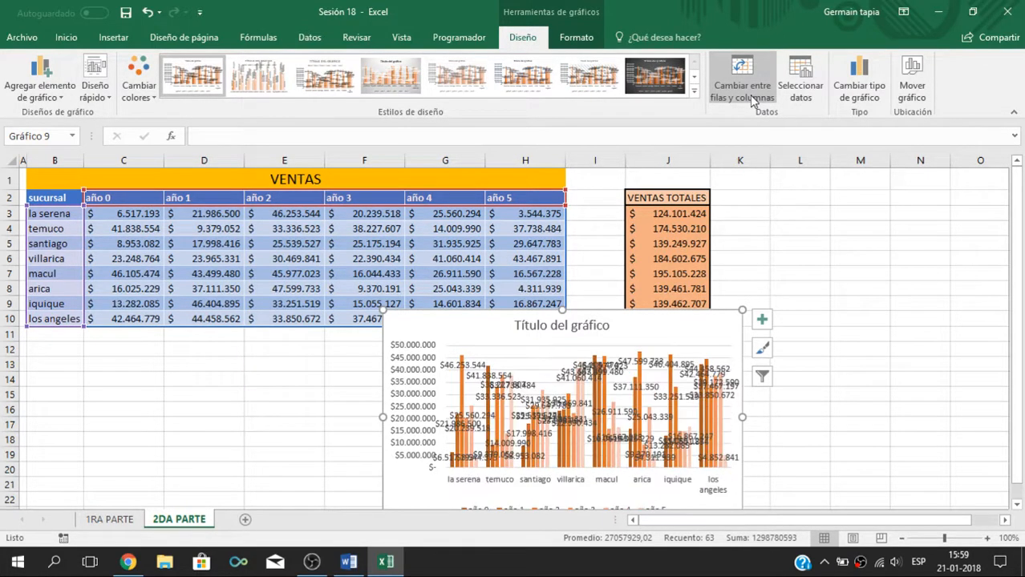
click(752, 99)
click(753, 100)
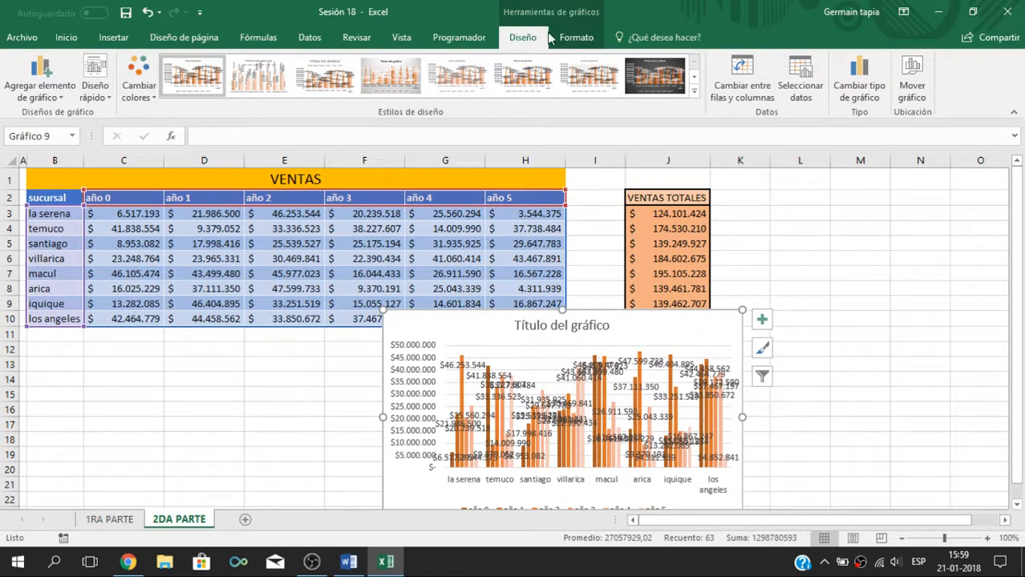
Step: View the shape fill options for the chart area, close them and delete the column chart
click(576, 37)
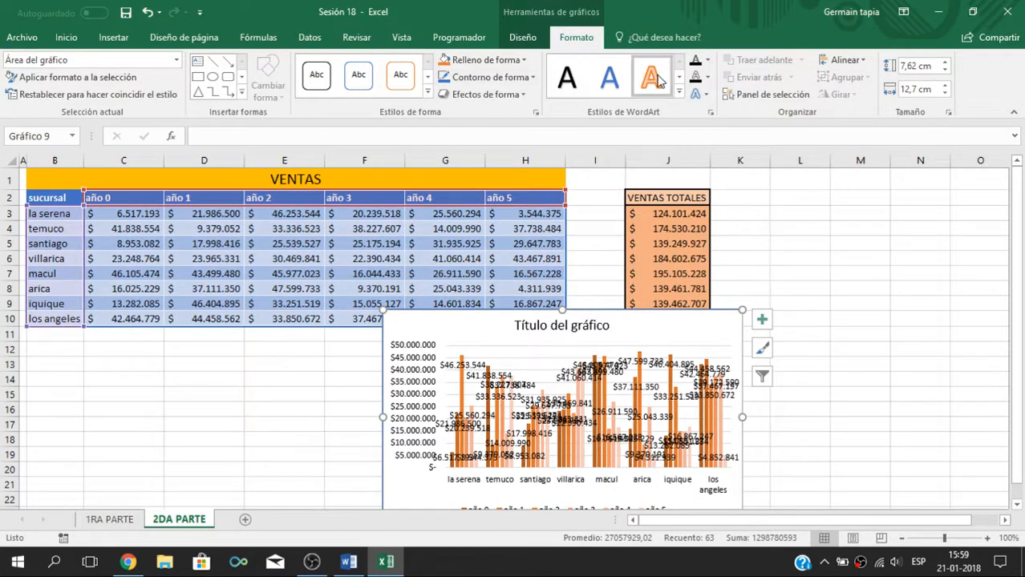
click(515, 62)
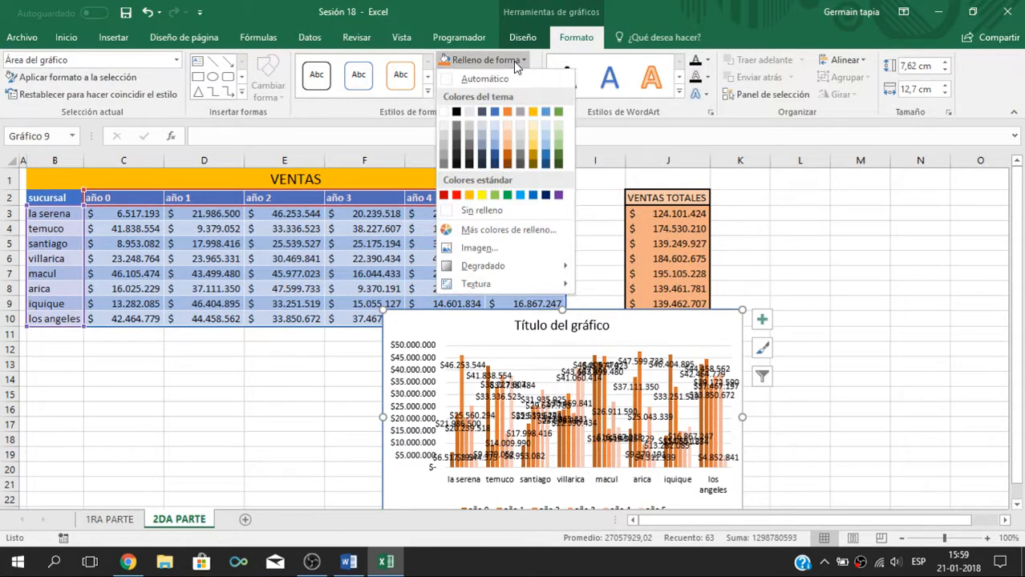
click(513, 61)
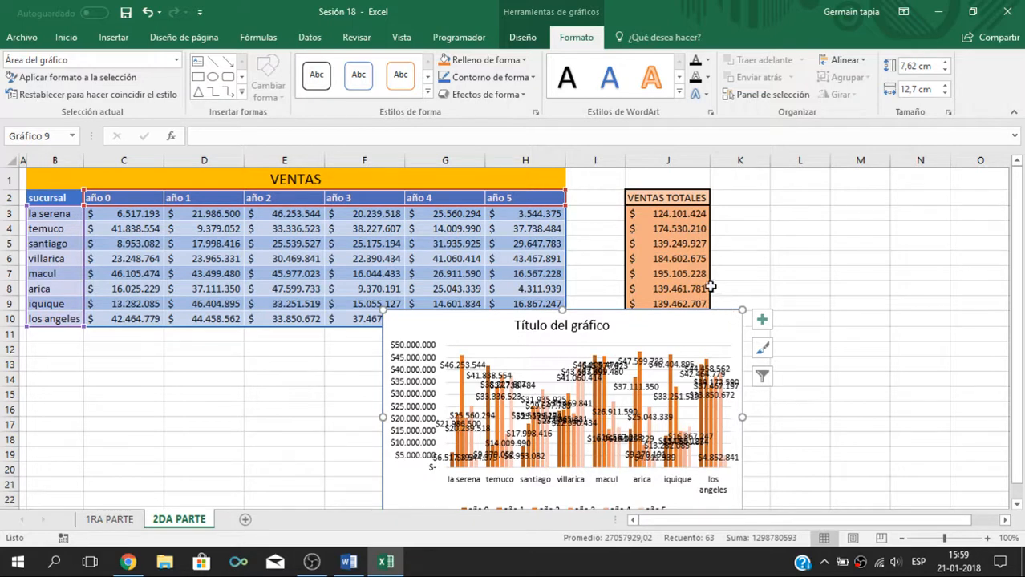
key(Delete)
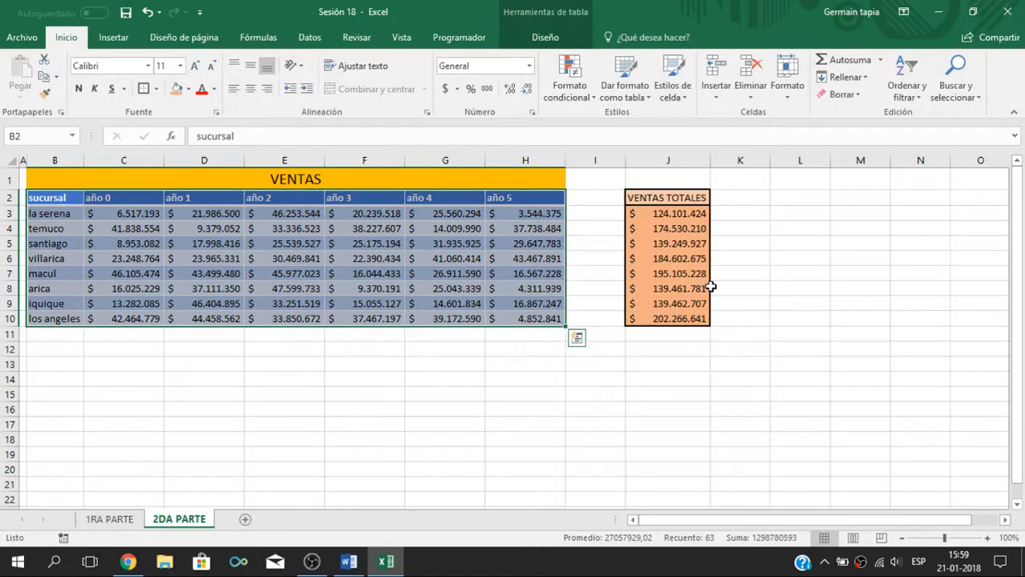
click(793, 254)
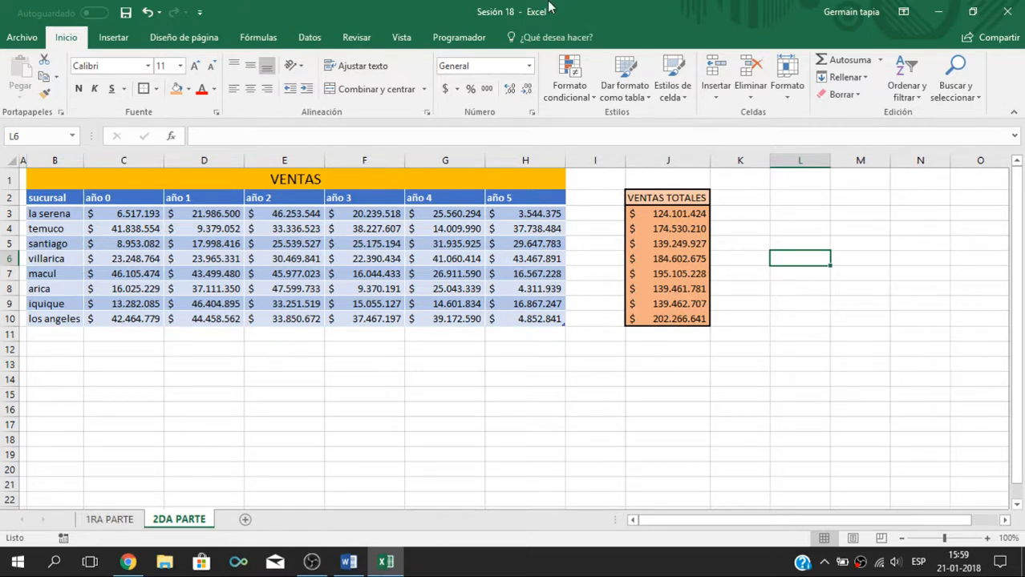
click(891, 382)
click(780, 244)
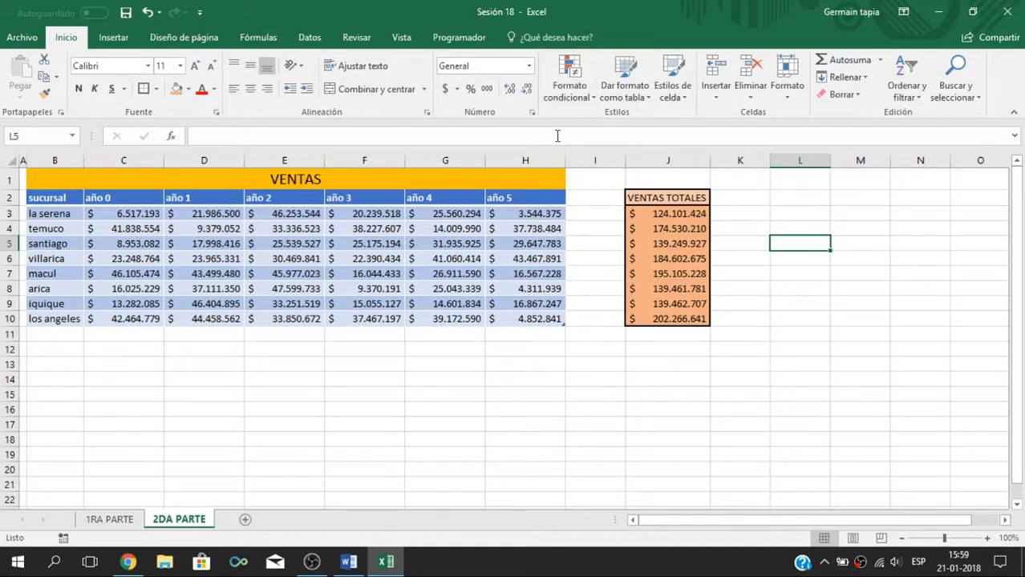
Step: Review the conditional formatting rules for highlighting cells and for top and bottom values
click(594, 96)
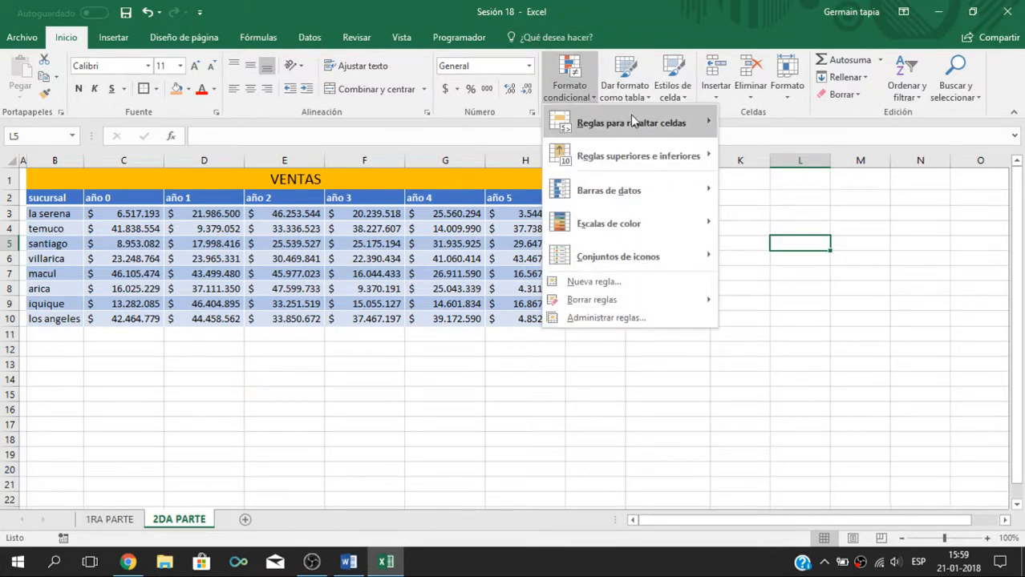
mouse_move(598, 128)
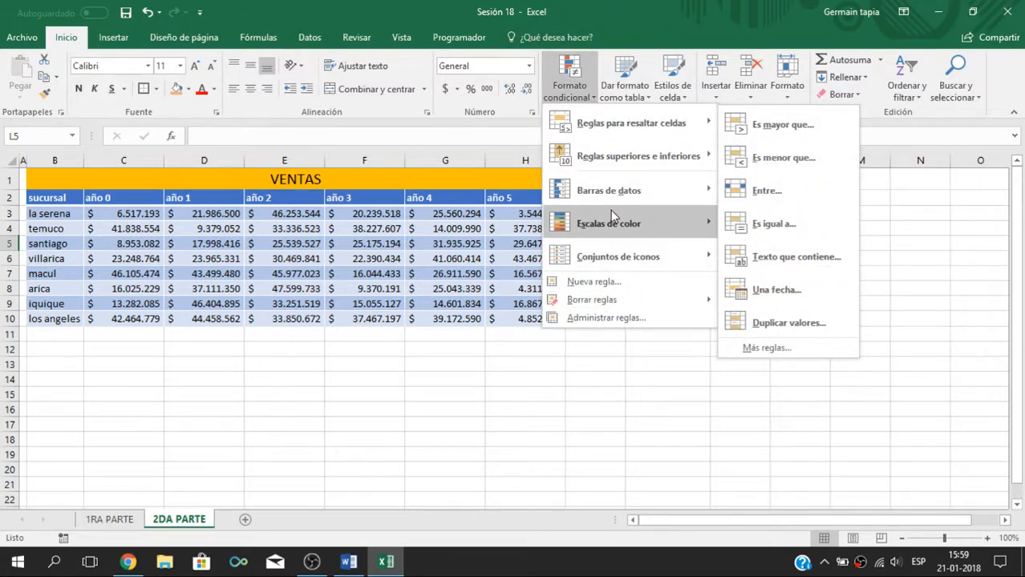
mouse_move(663, 150)
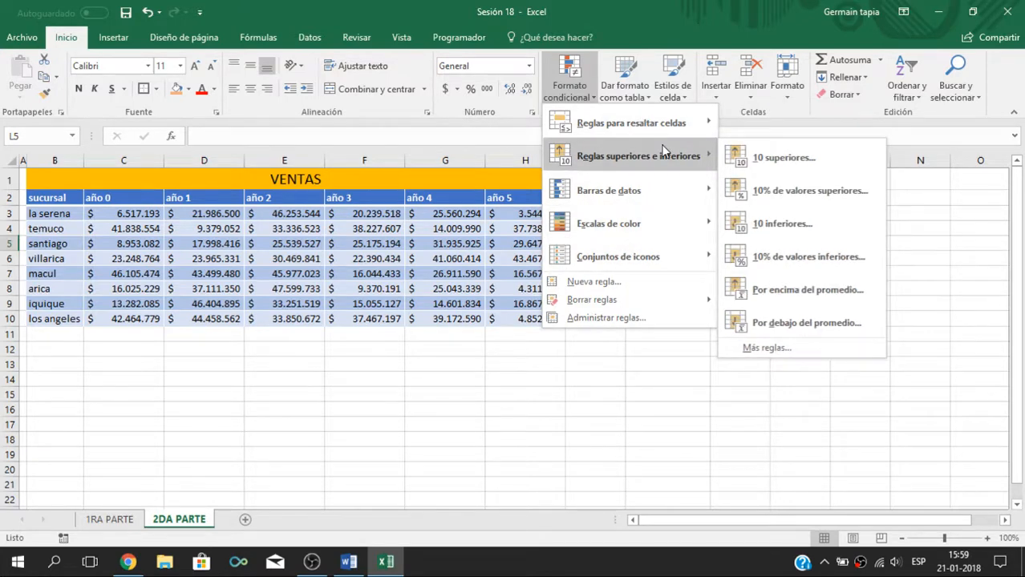
mouse_move(661, 131)
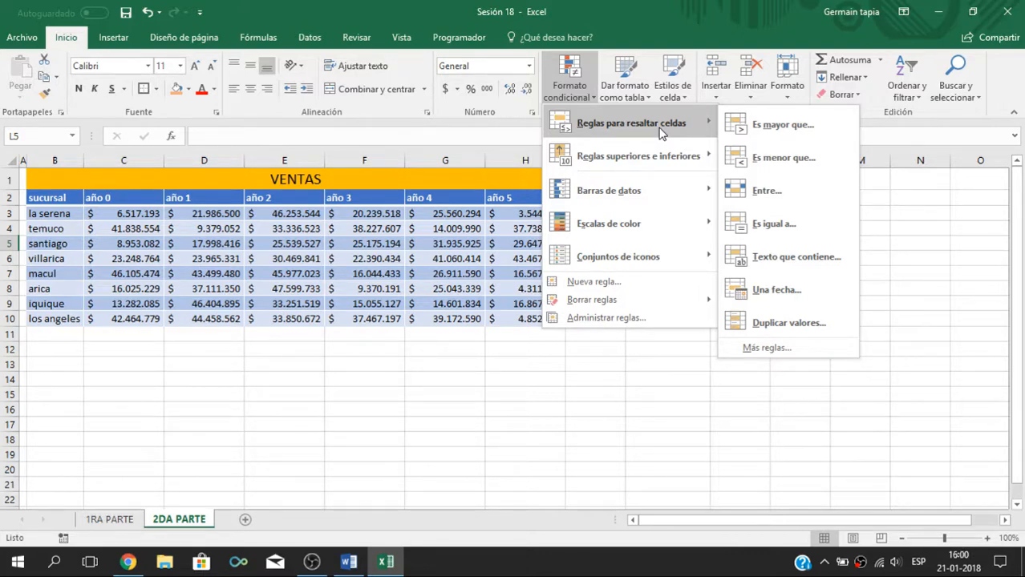
click(595, 358)
click(679, 229)
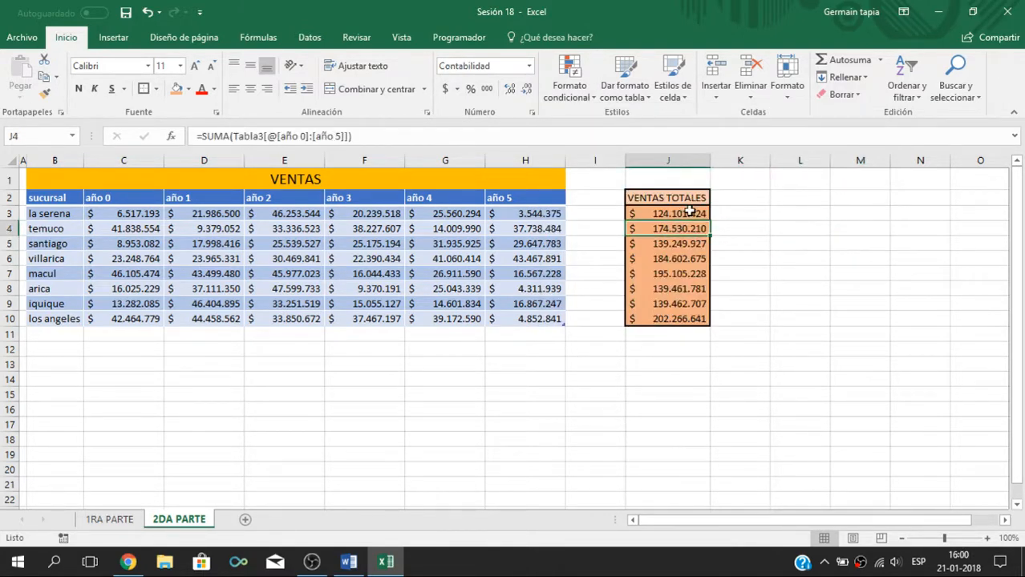
click(678, 259)
click(676, 289)
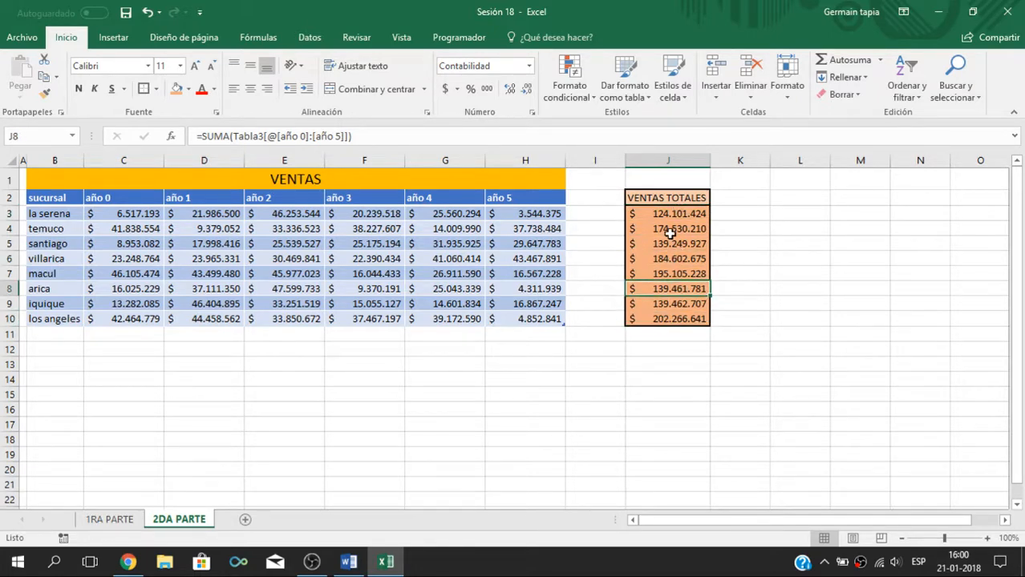
click(671, 218)
click(691, 274)
click(693, 336)
click(697, 274)
click(700, 214)
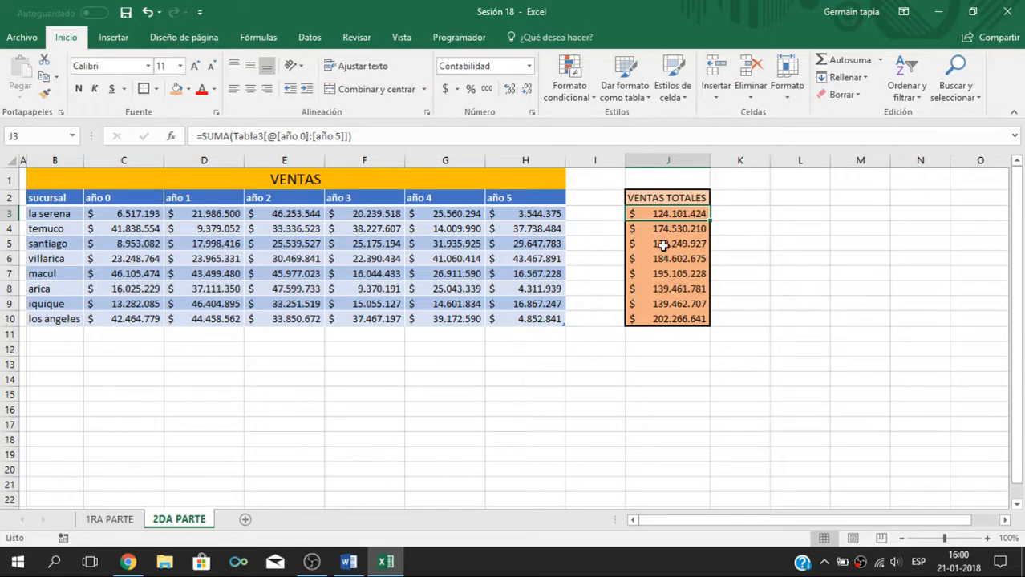
Step: Highlight the VENTAS TOTALES values J3:J10 greater than 150000000 using Relleno verde con texto verde oscuro, and deselect the range
drag(677, 214, 675, 328)
click(573, 78)
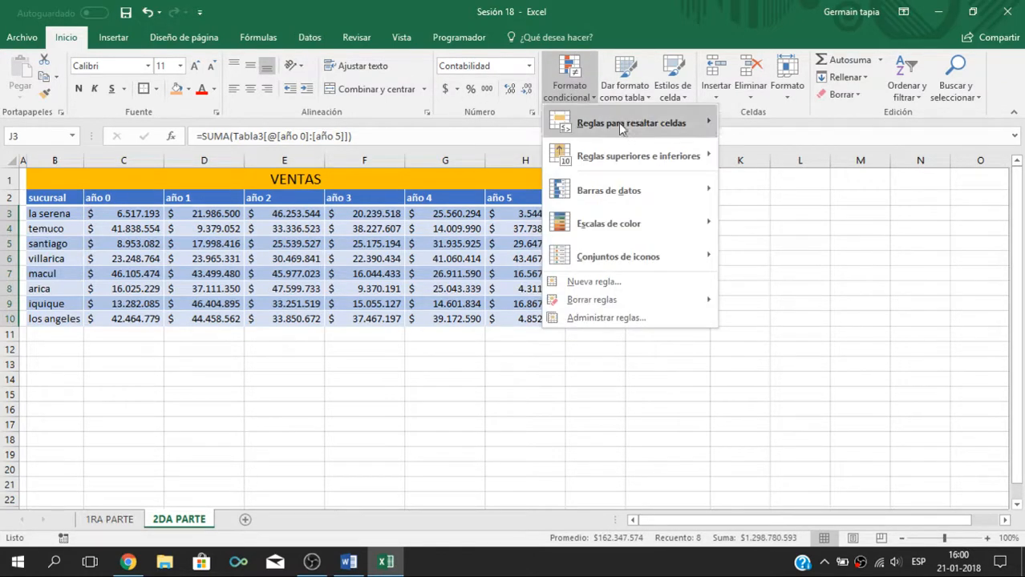
mouse_move(611, 192)
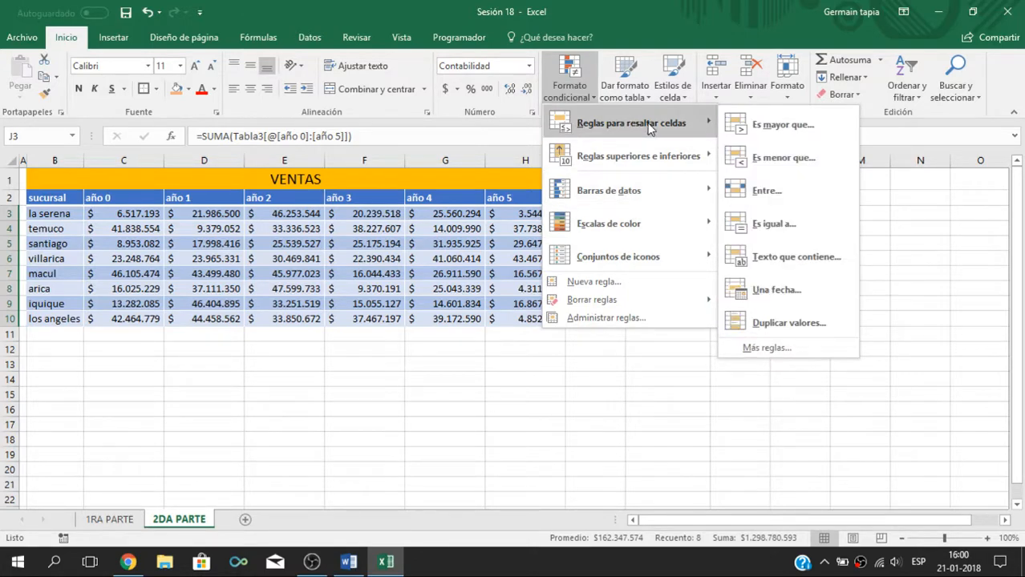
click(770, 125)
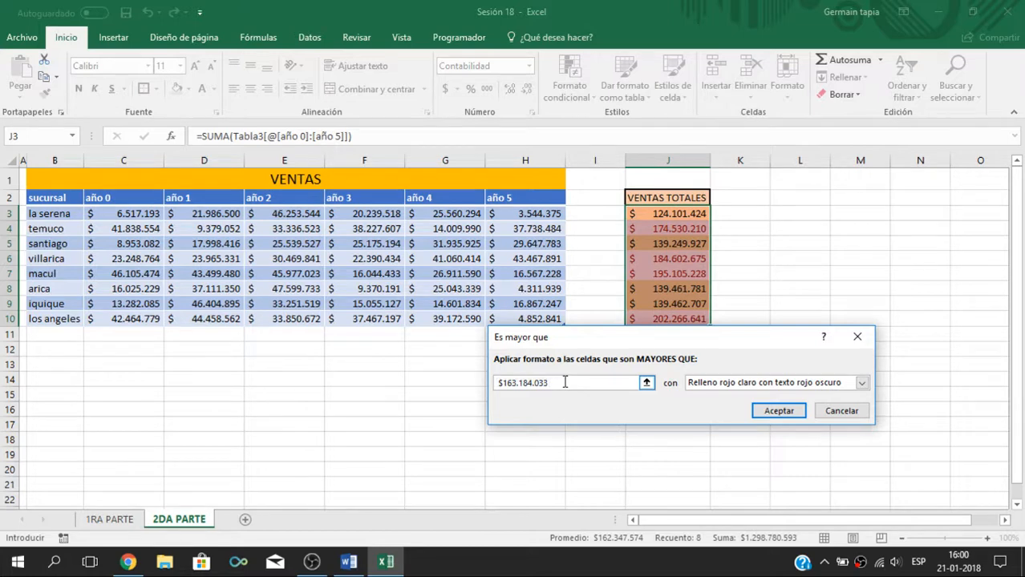
text(1)
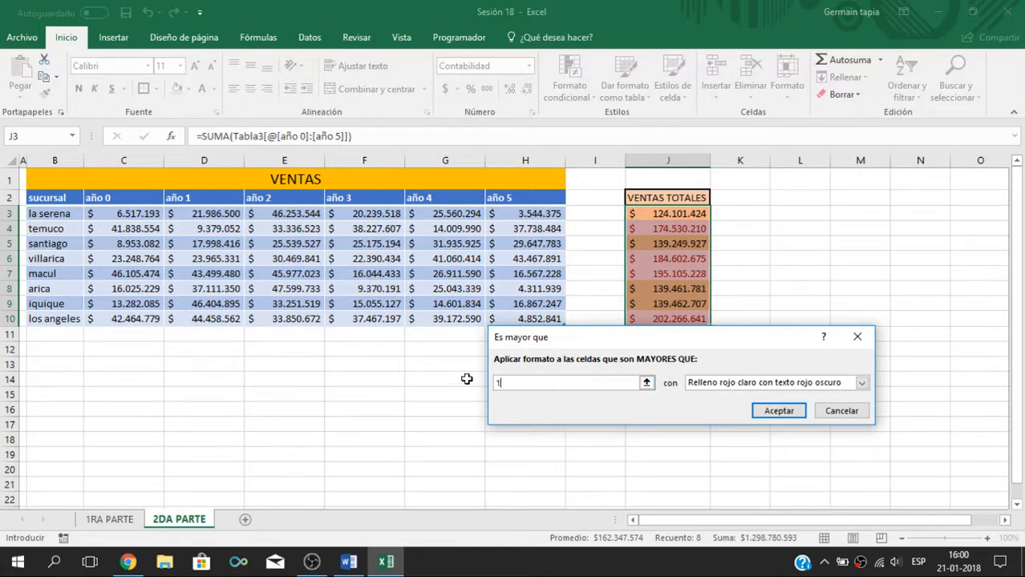
text(5000000)
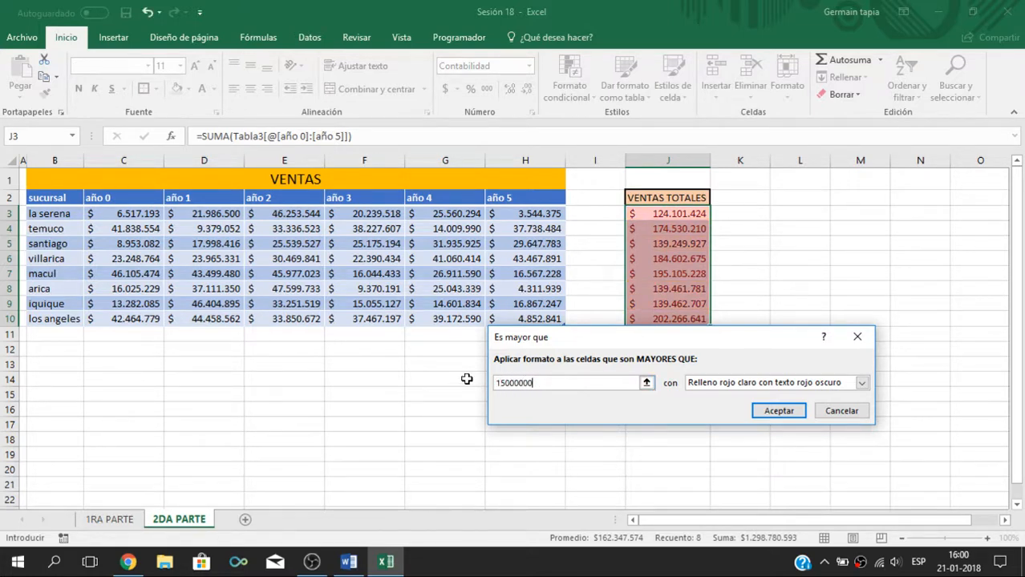
text(0)
click(861, 382)
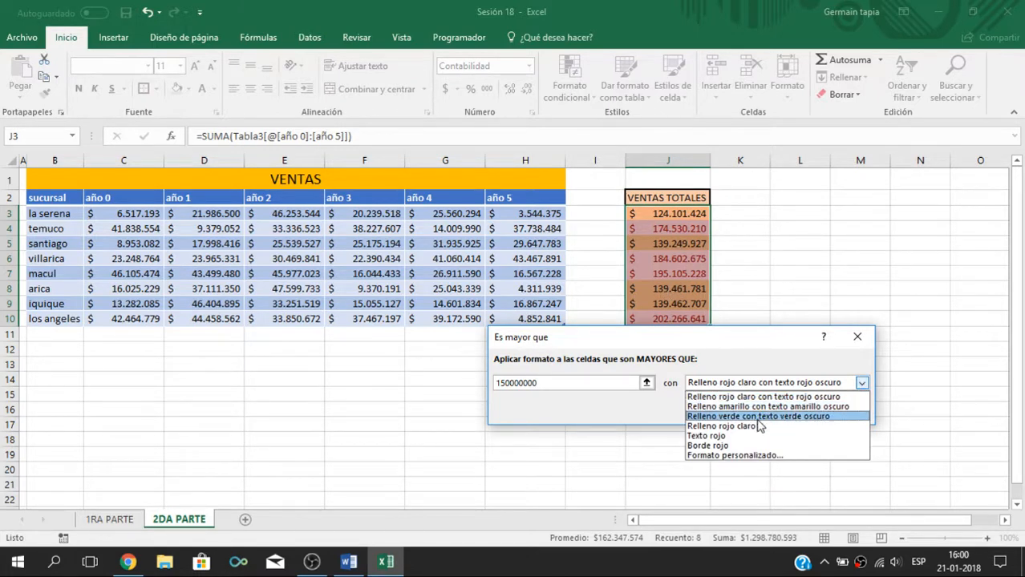
click(739, 417)
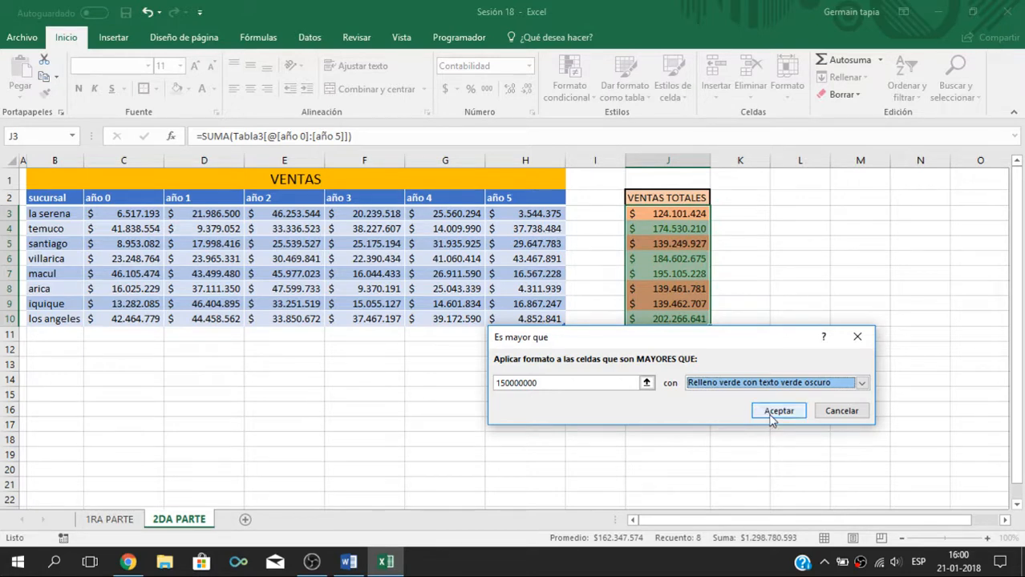
click(774, 412)
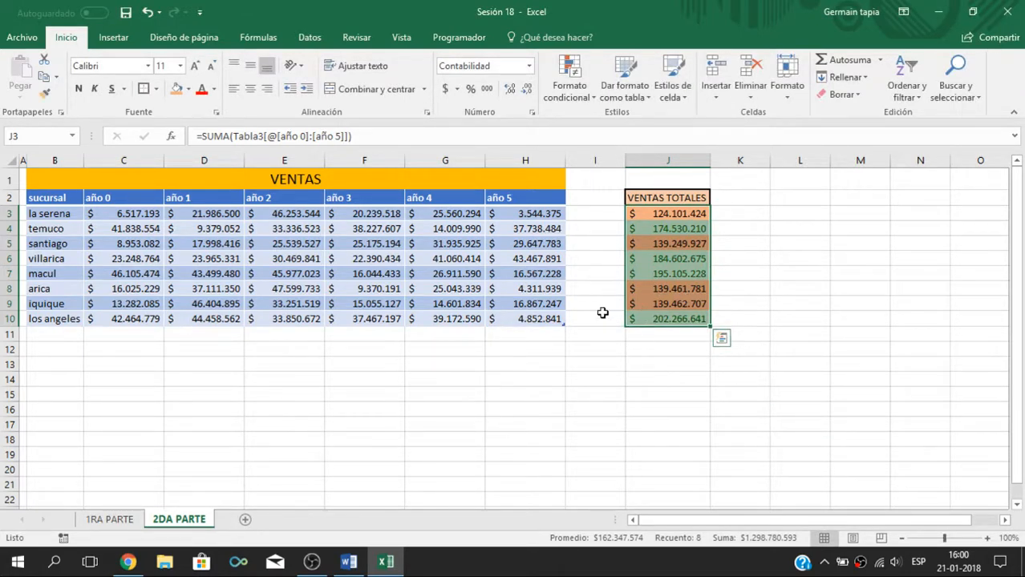
click(903, 258)
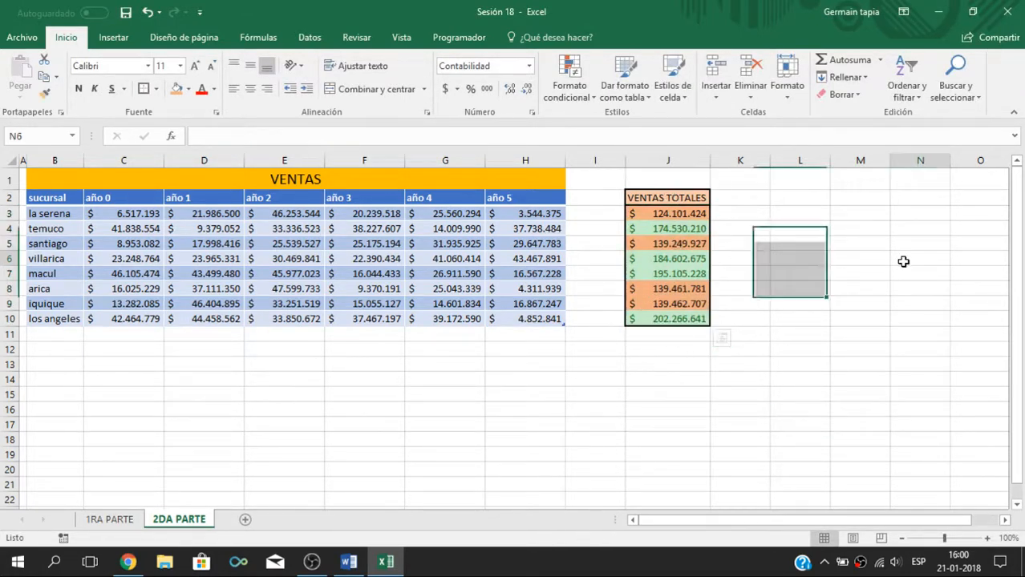
click(822, 197)
click(580, 363)
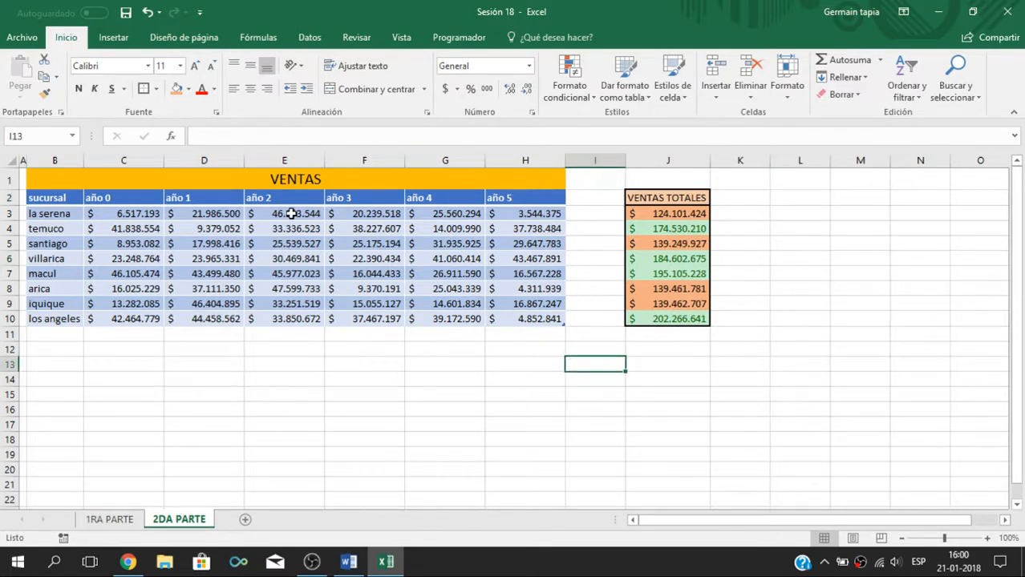
Step: Highlight the año 2 values E3:E10 that are less than 30000000 with Borde rojo, and deselect the range
drag(290, 214, 293, 315)
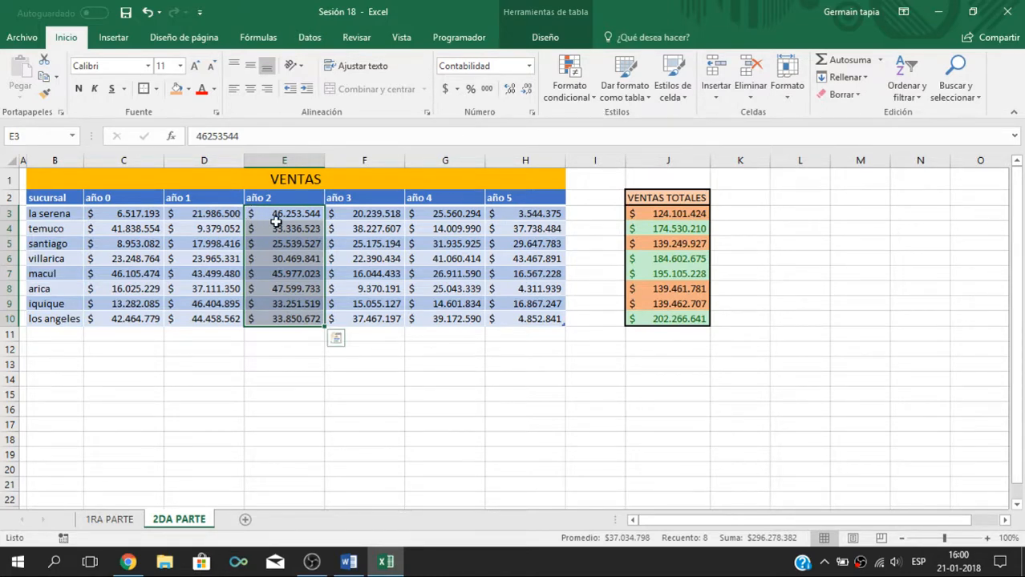
drag(277, 213, 283, 319)
click(592, 100)
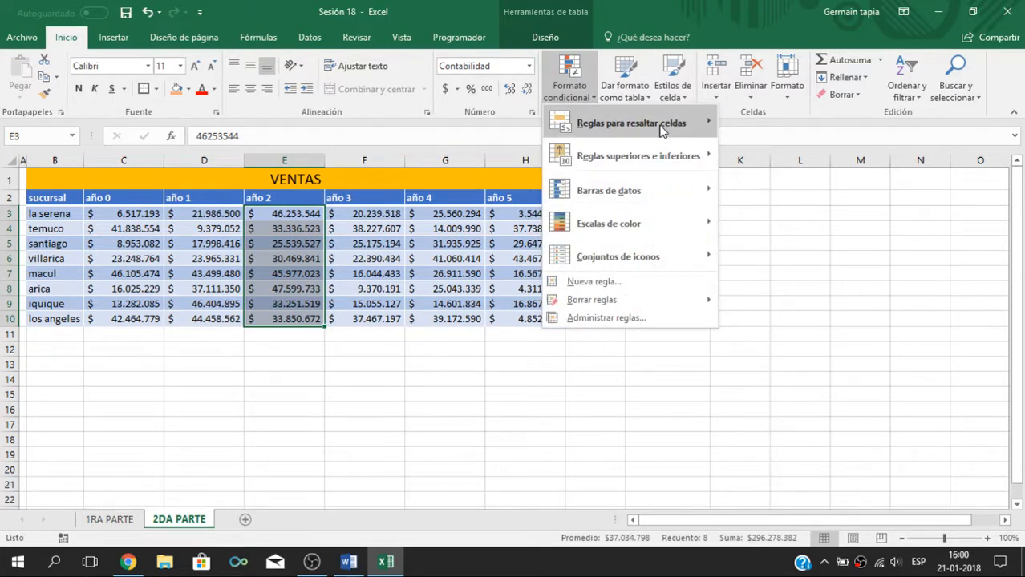
mouse_move(665, 128)
click(776, 157)
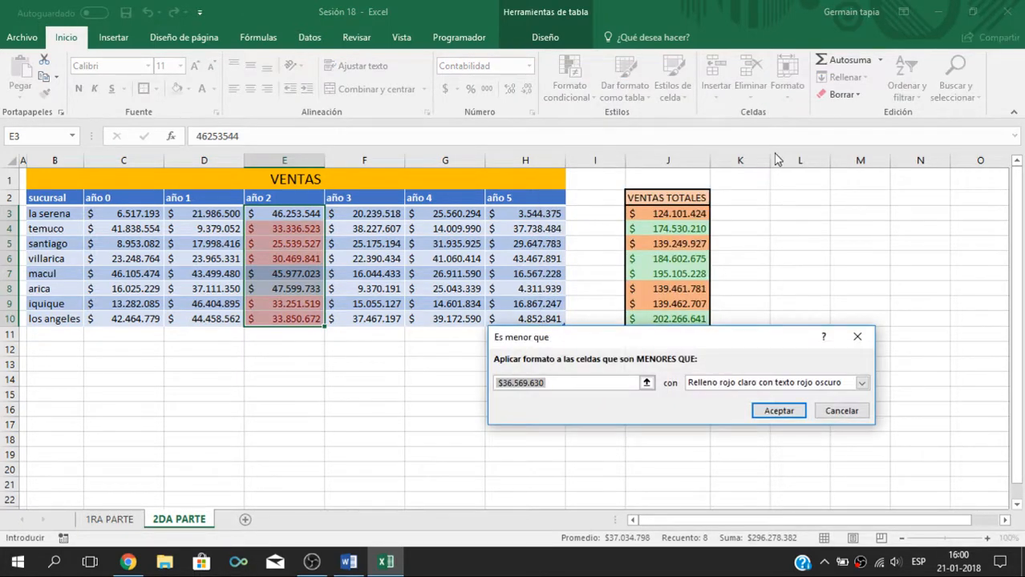
drag(558, 383, 397, 407)
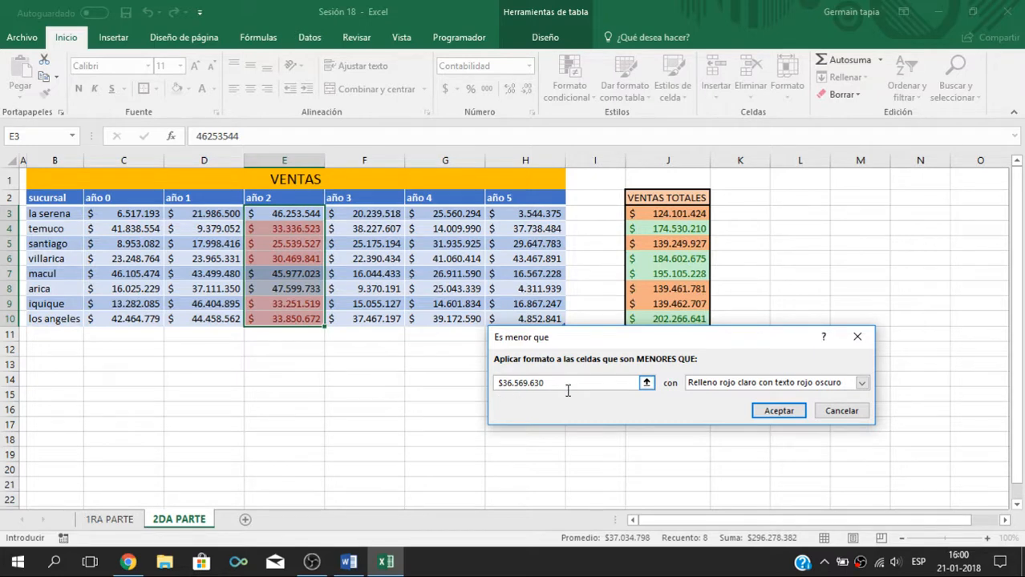
drag(542, 386, 467, 384)
text(300)
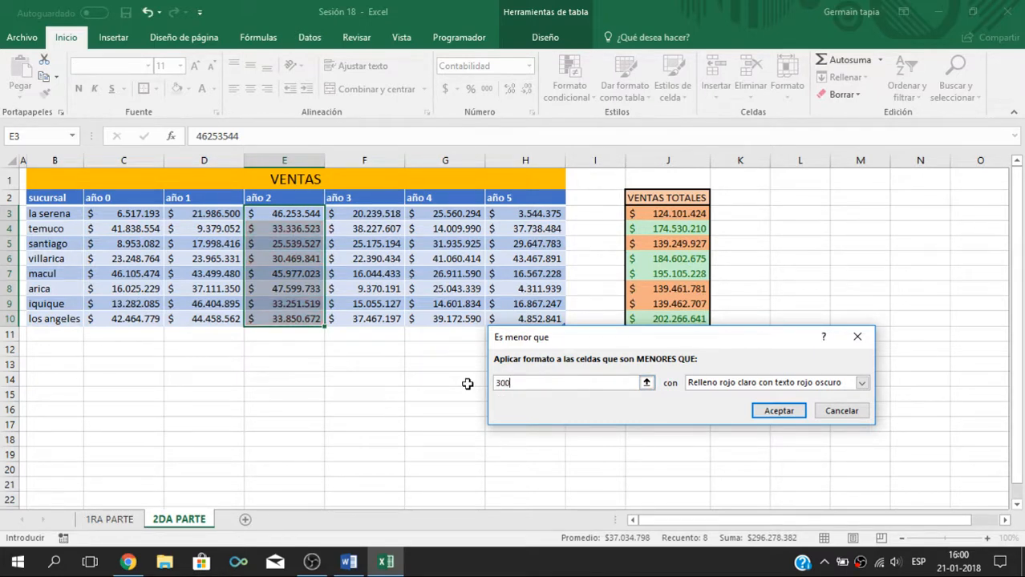
text(00000)
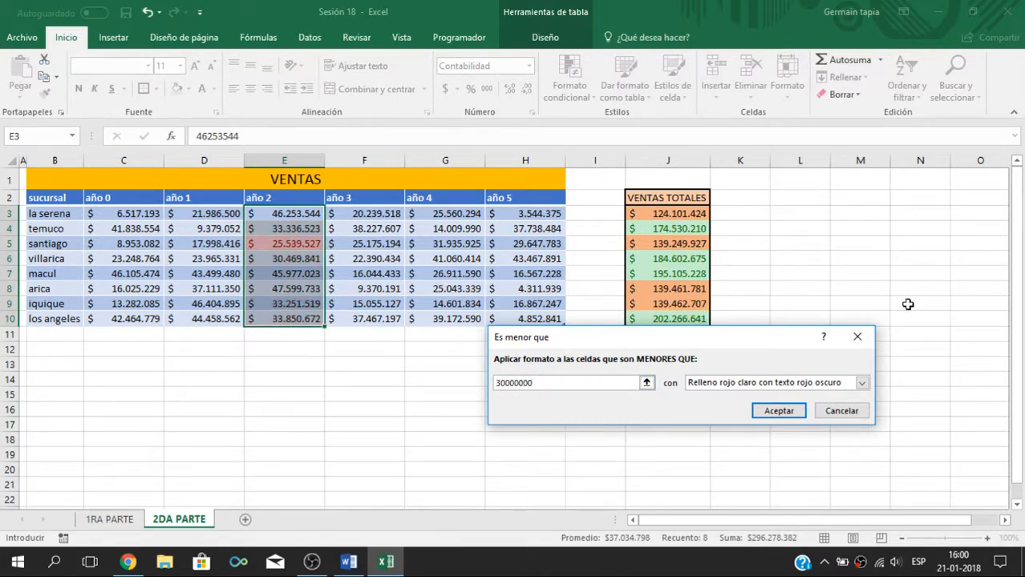
click(861, 383)
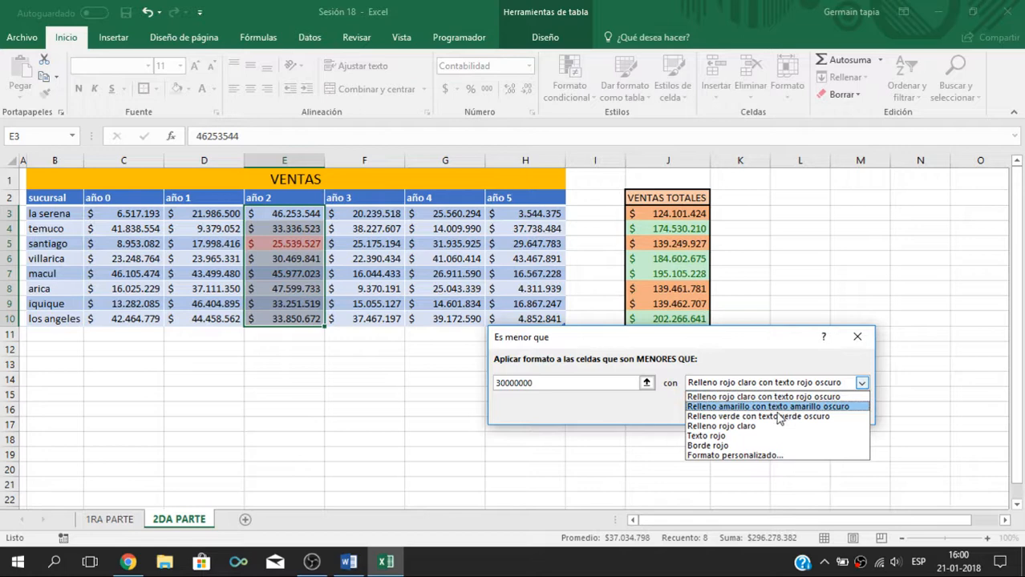
click(707, 446)
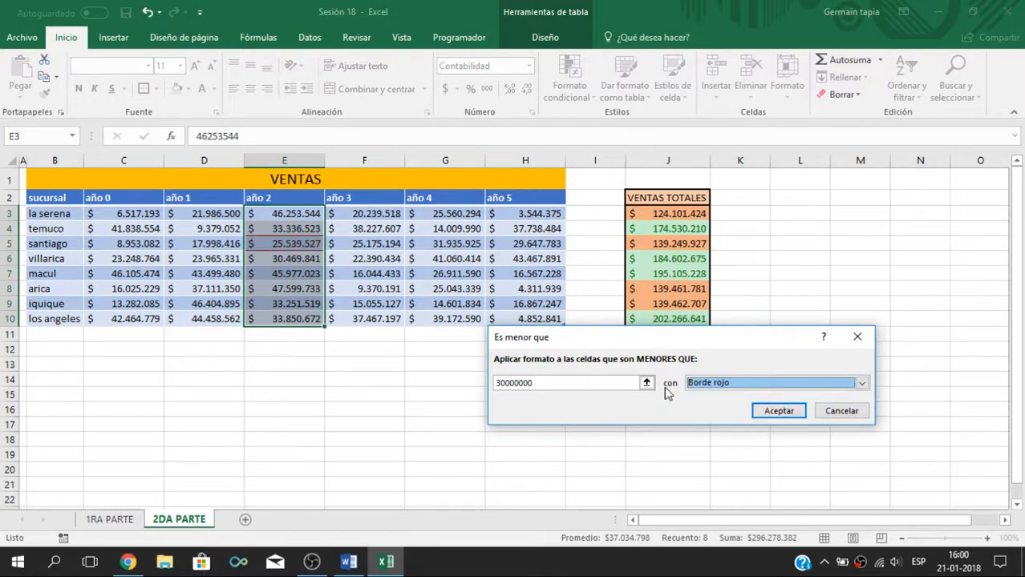
click(711, 413)
click(371, 396)
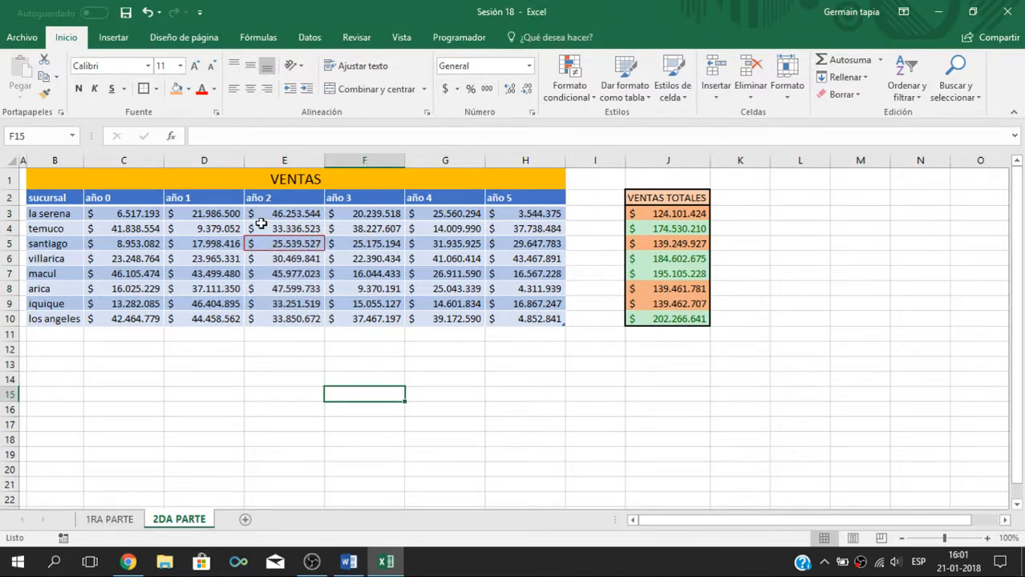
click(303, 243)
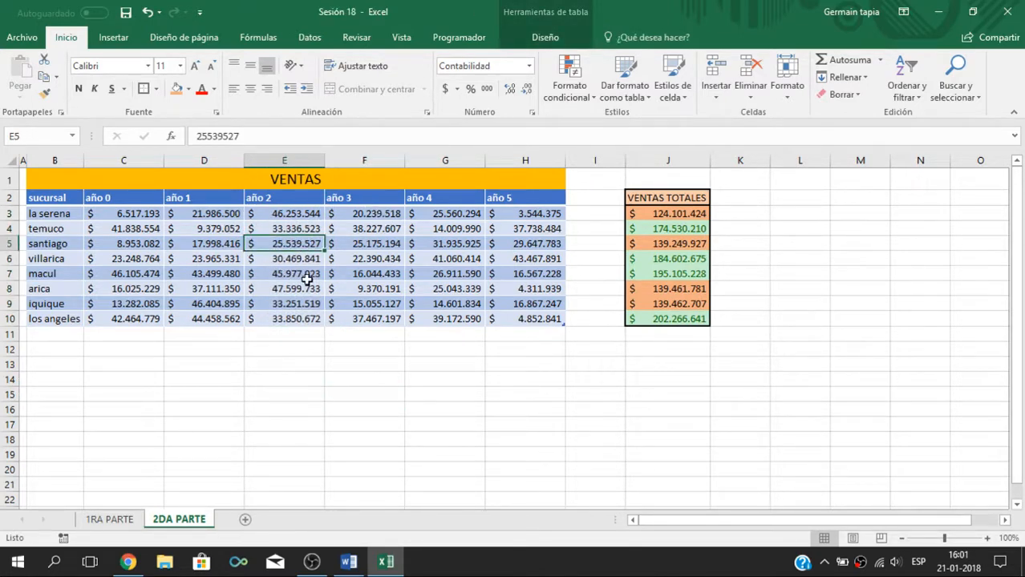
click(363, 381)
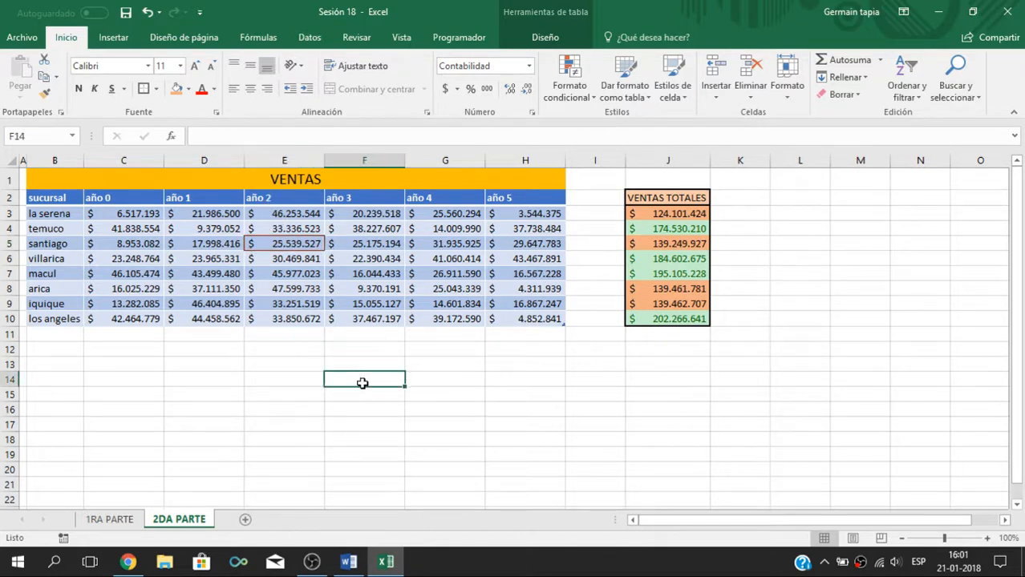
click(586, 317)
Step: Enter verdadero in cell F15 and fill it down to F17
click(397, 394)
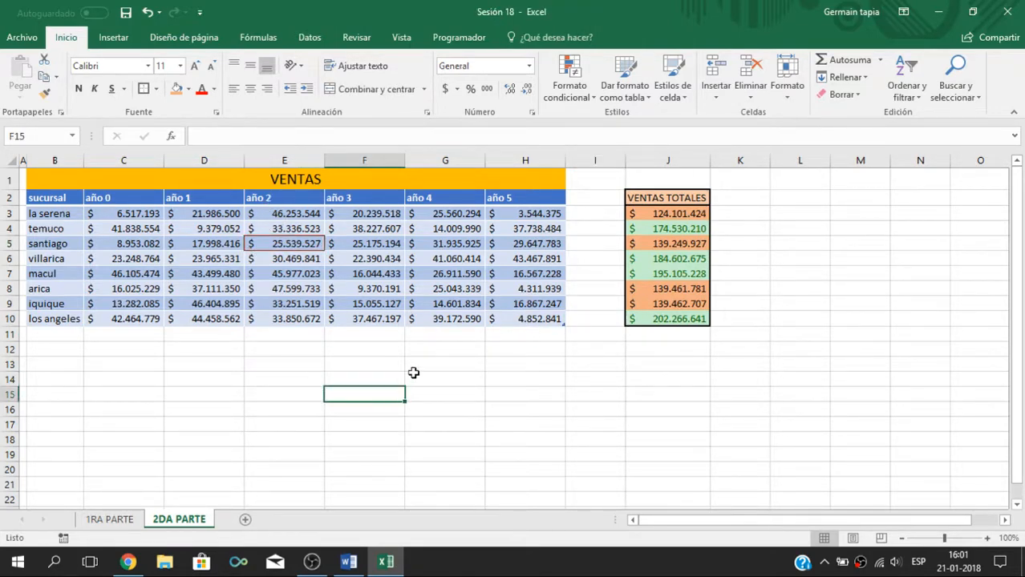
text(ver)
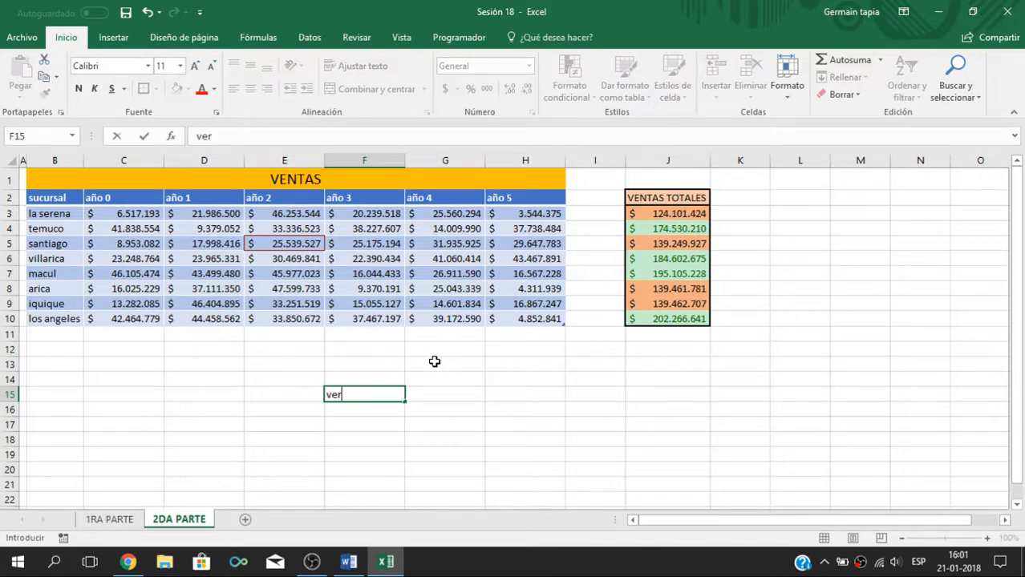
text(dadero)
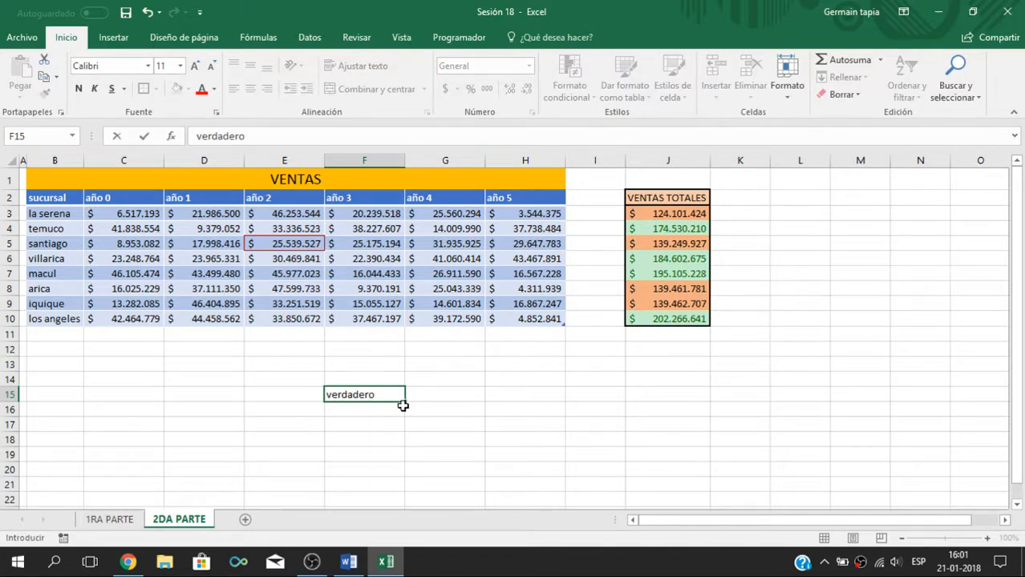
drag(405, 402, 375, 431)
Step: Enter falso in cell F18 and fill it down to F20
click(371, 445)
text(falso)
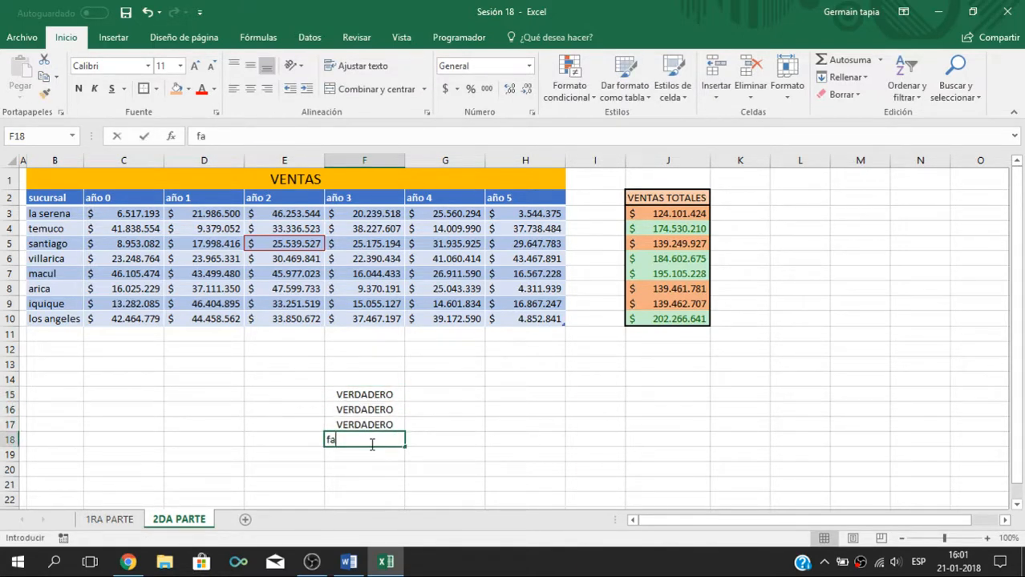
click(493, 475)
click(381, 442)
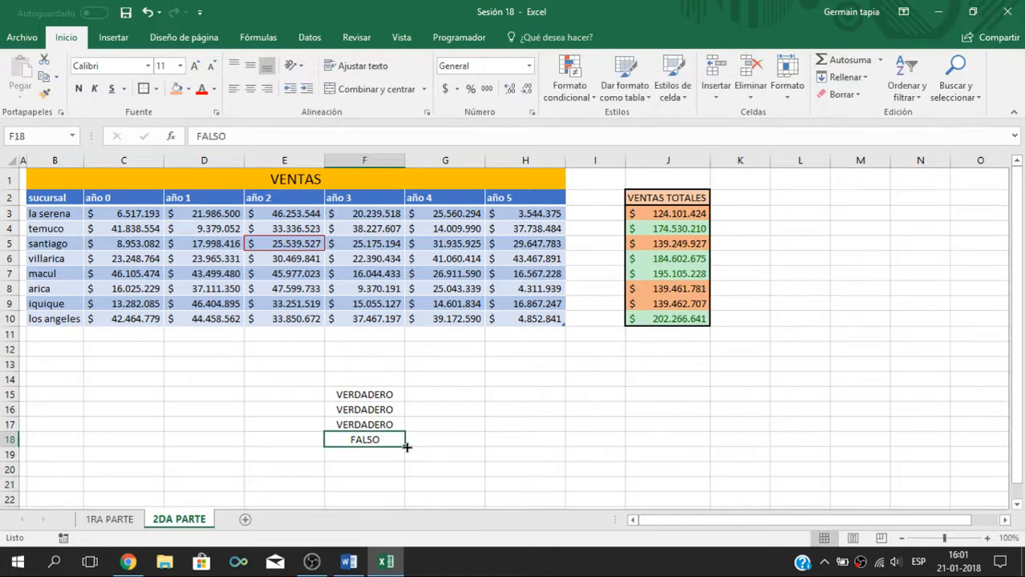
drag(405, 447, 400, 479)
click(425, 426)
Step: Highlight the cells in F15:F20 containing the text "dero" using Relleno verde con texto verde oscuro, and deselect the range
drag(393, 396, 384, 476)
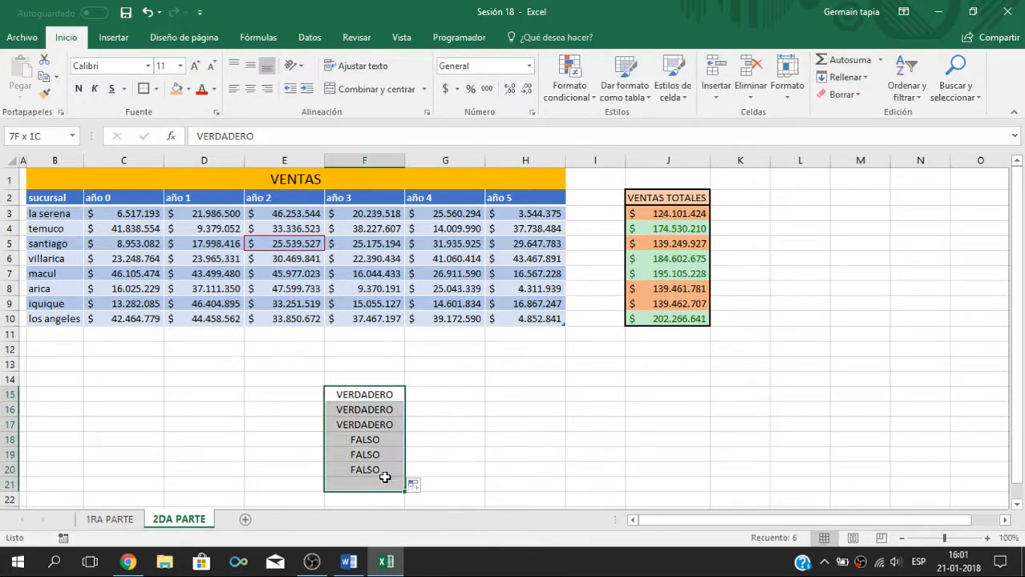
click(378, 424)
drag(378, 394, 378, 473)
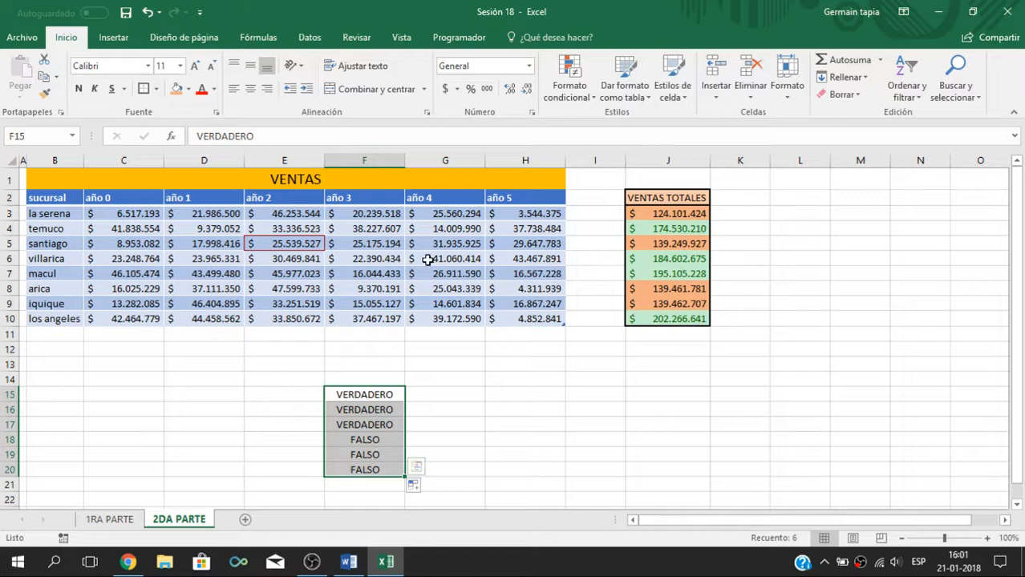
click(570, 90)
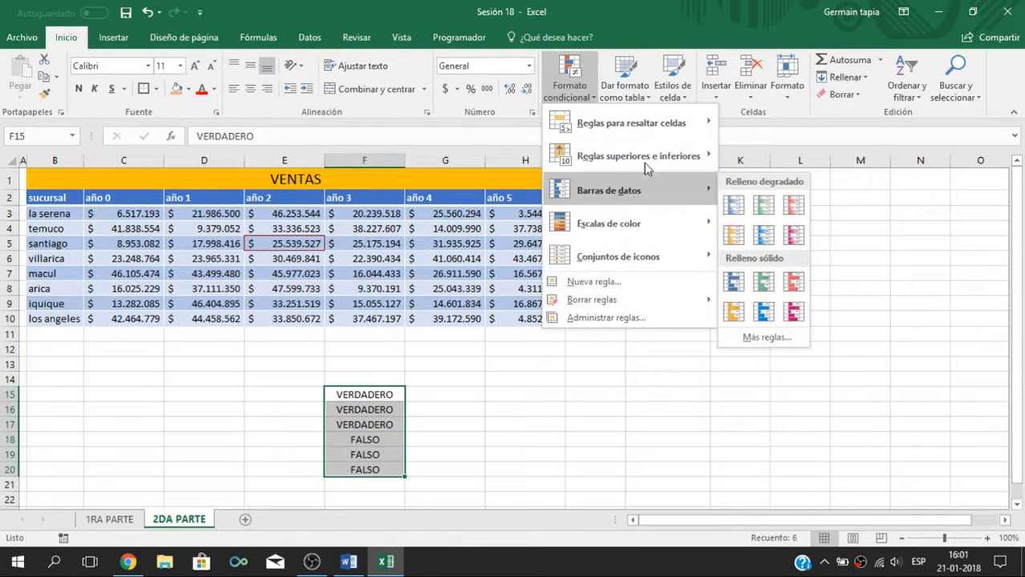
mouse_move(685, 126)
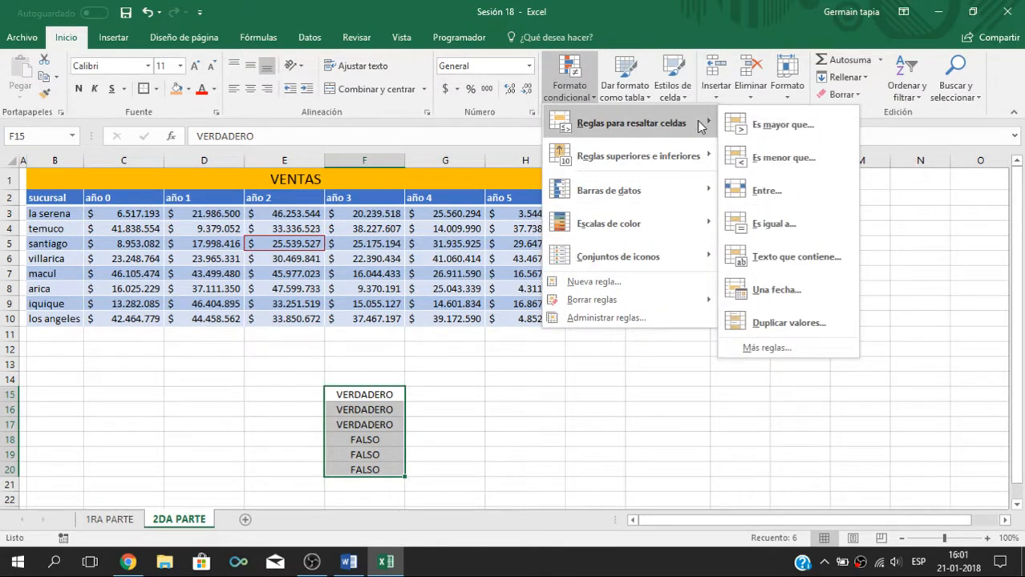
click(784, 267)
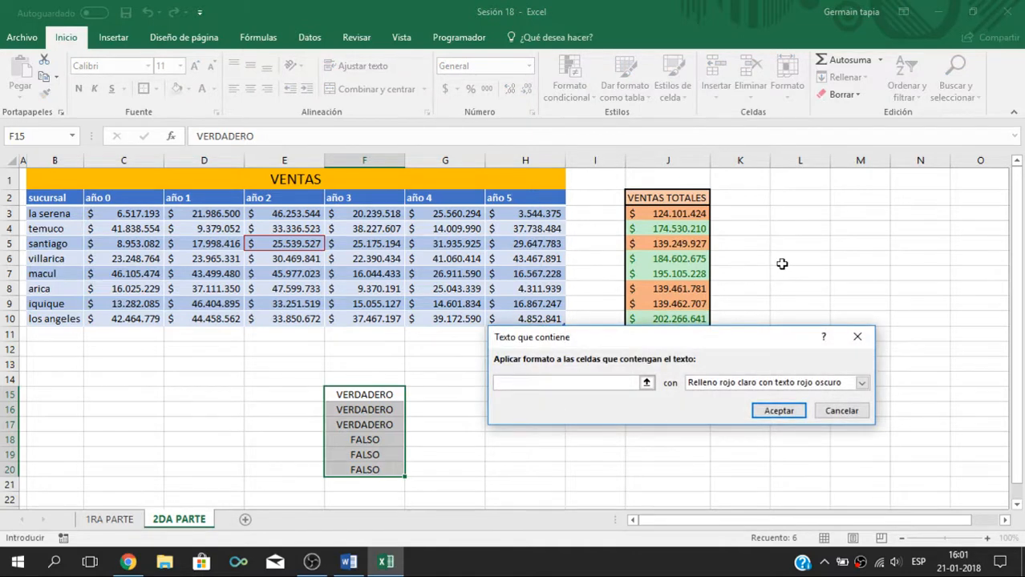
text(dero)
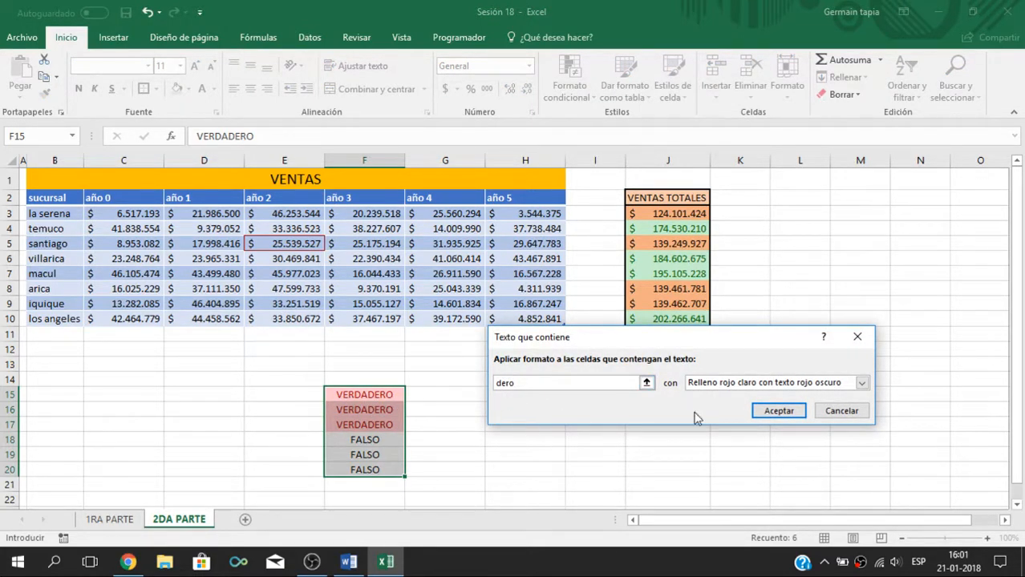
click(863, 383)
click(738, 418)
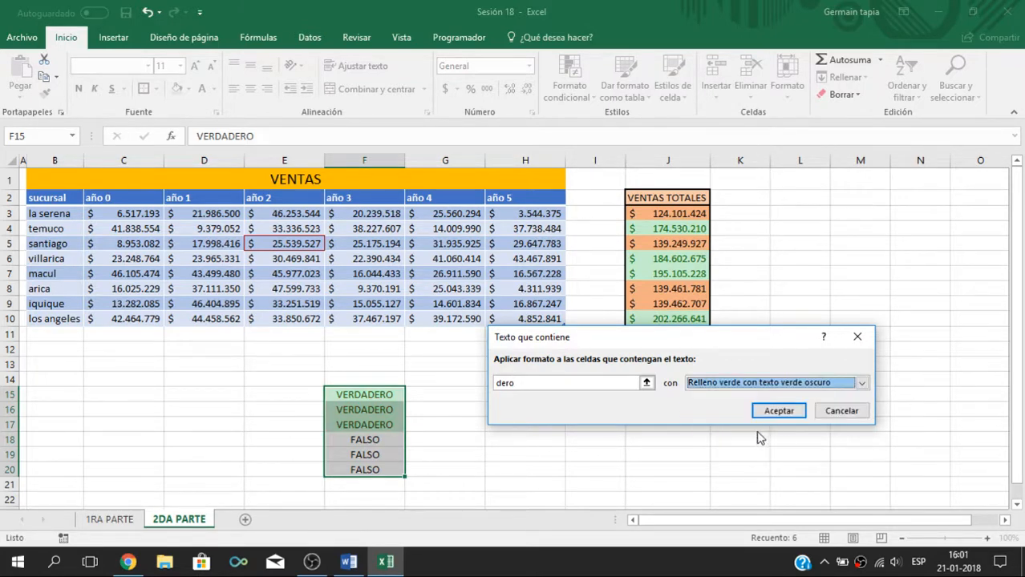
click(778, 410)
click(525, 411)
click(459, 396)
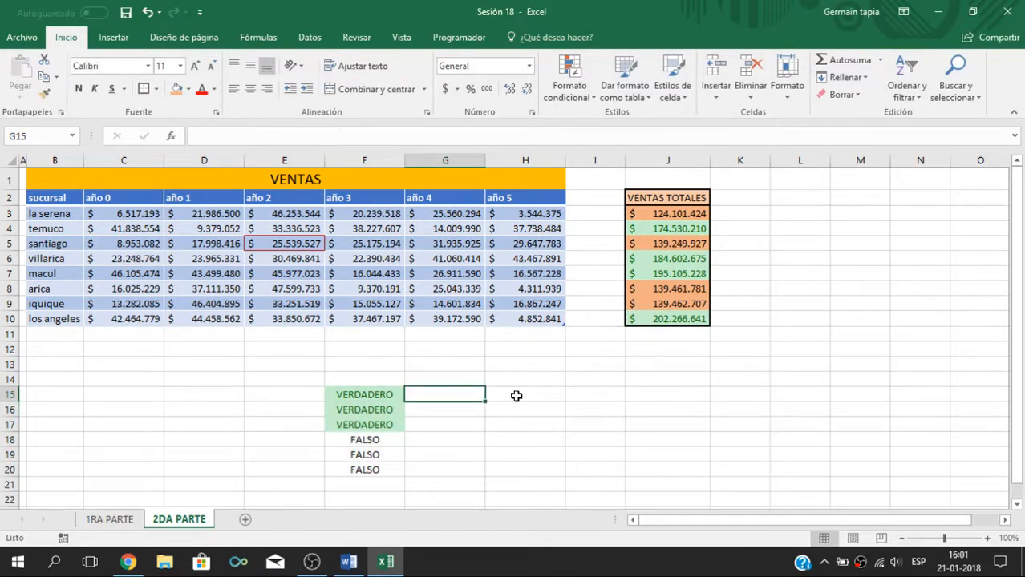
Step: Copy the range F15:F20 and paste it at cell H15
drag(396, 400, 400, 471)
key(ctrl+c)
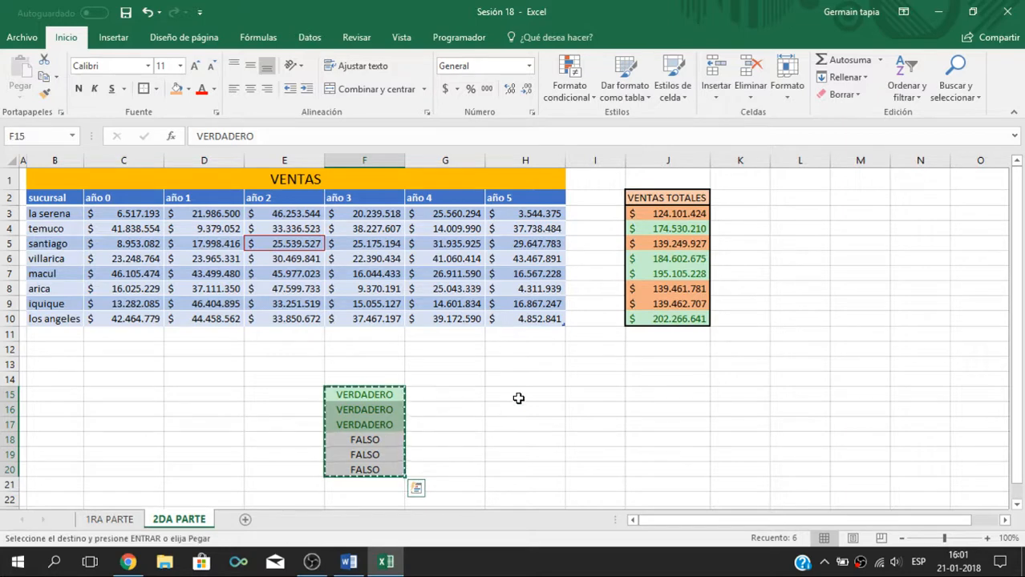
click(518, 398)
right_click(518, 398)
click(549, 130)
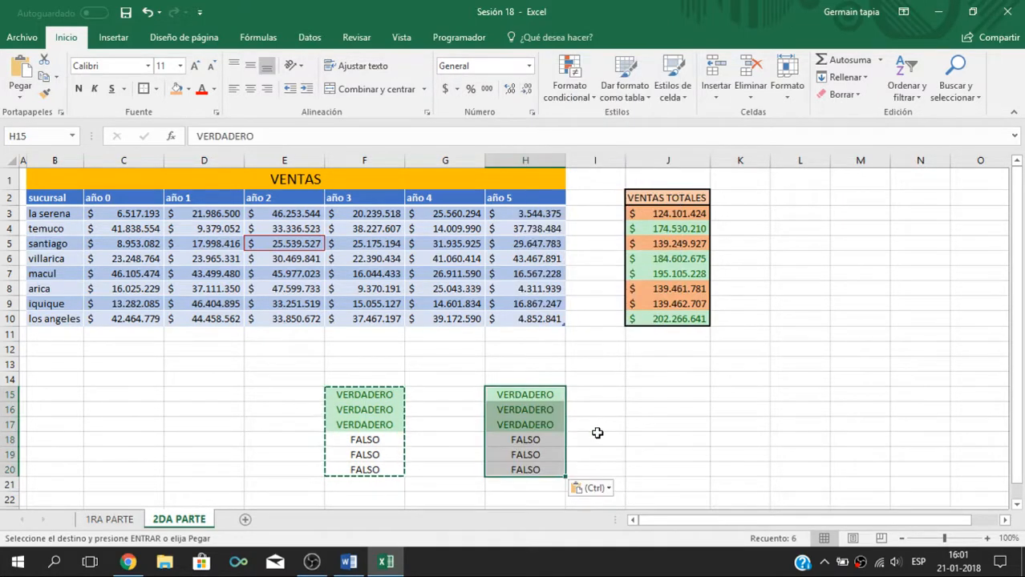
Step: Highlight the cells in H15:H20 equal to "falso" with Borde rojo, and deselect the range
click(595, 435)
drag(548, 396, 538, 467)
click(587, 392)
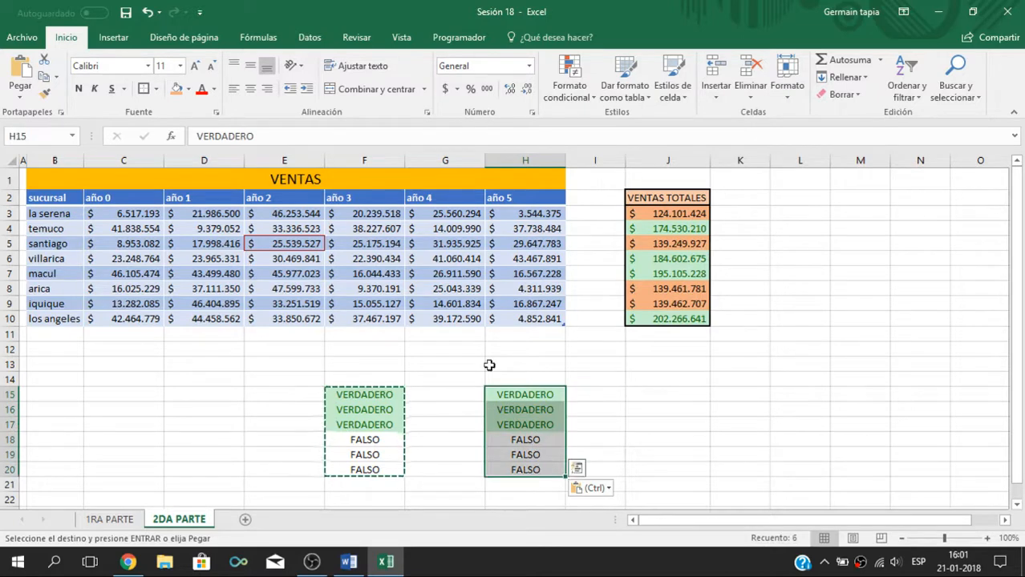
click(581, 98)
mouse_move(648, 127)
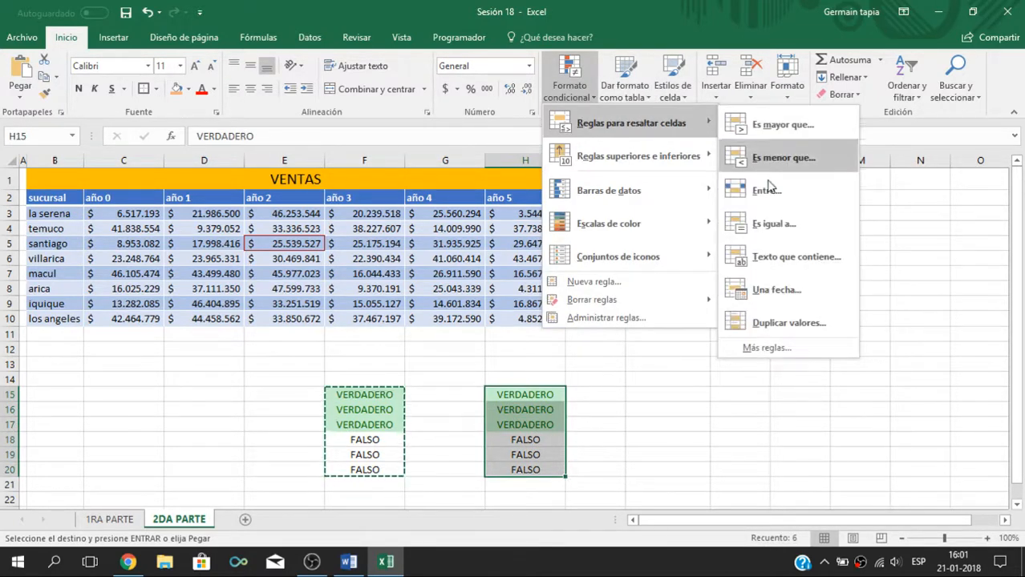
click(775, 225)
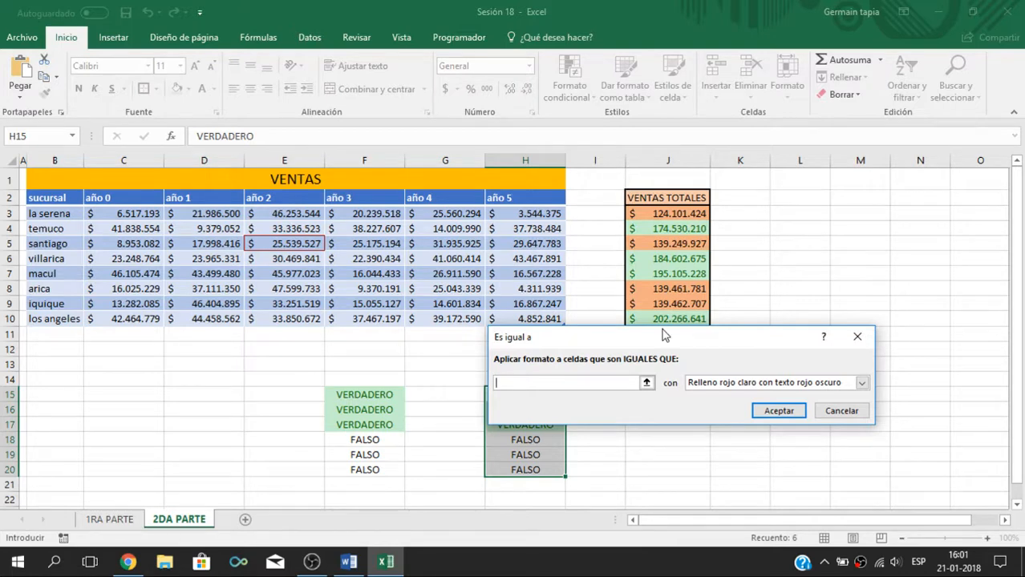
text(falso)
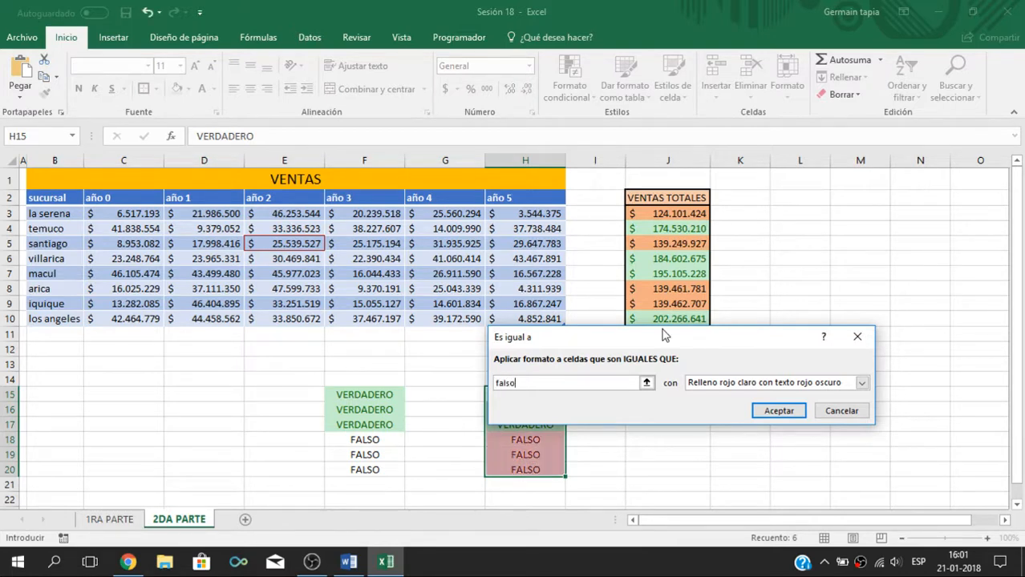
click(861, 384)
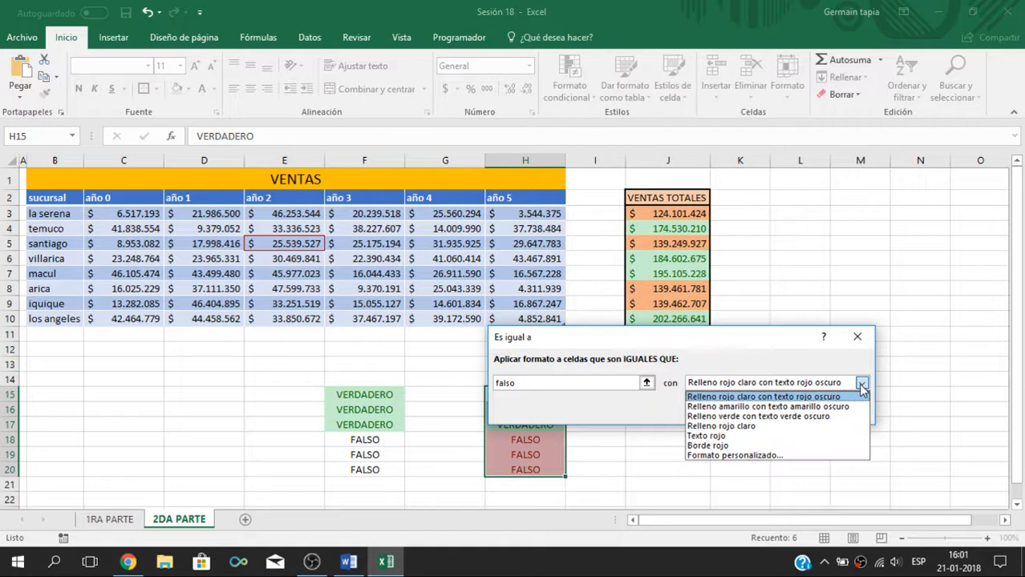
click(734, 447)
click(786, 413)
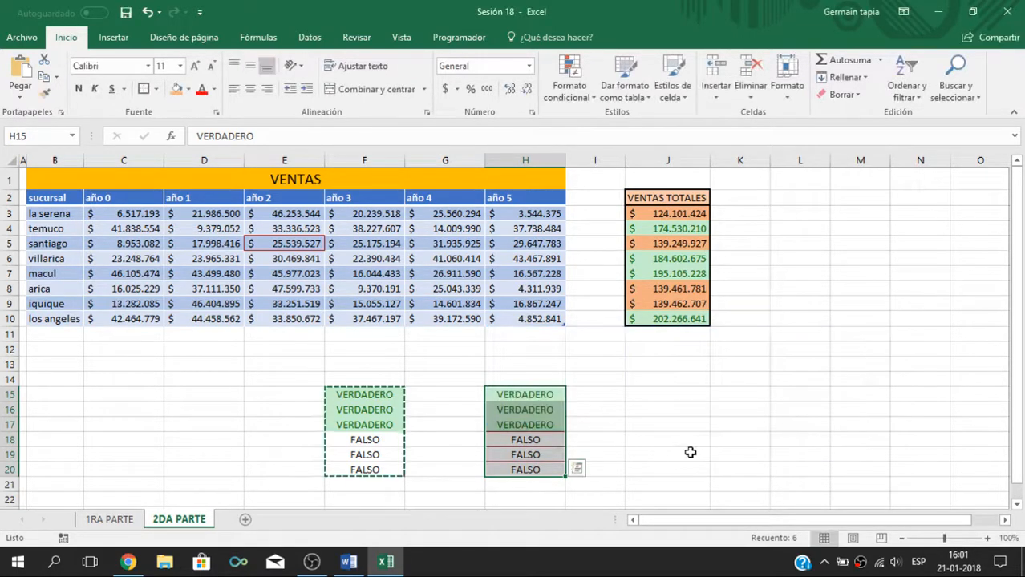
click(689, 454)
click(645, 393)
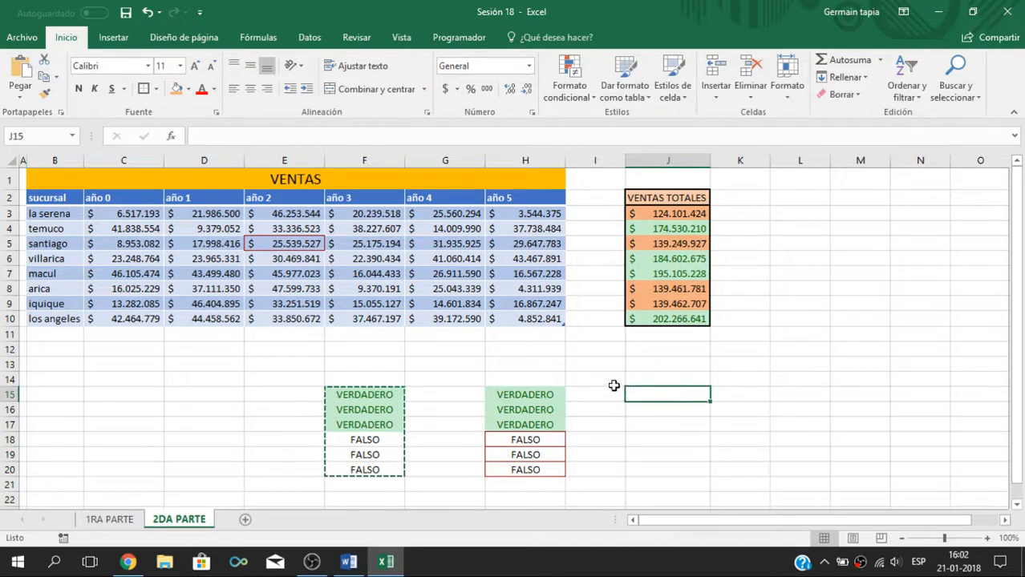
click(614, 383)
click(757, 351)
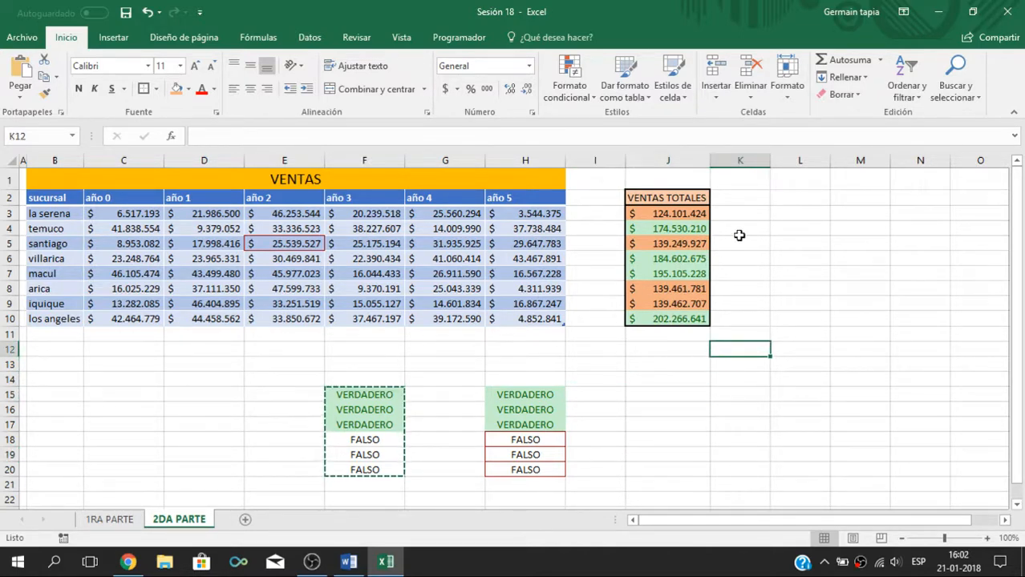
click(139, 334)
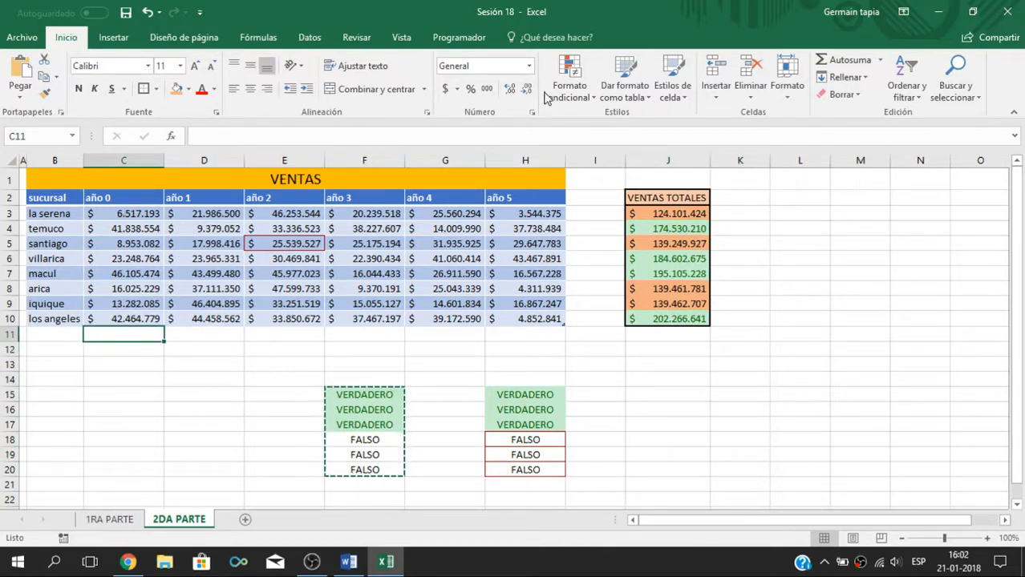
Step: Apply the Escala de colores blanco y verde color scale to the año 0 sales in C3:C10
drag(114, 214, 124, 319)
click(569, 84)
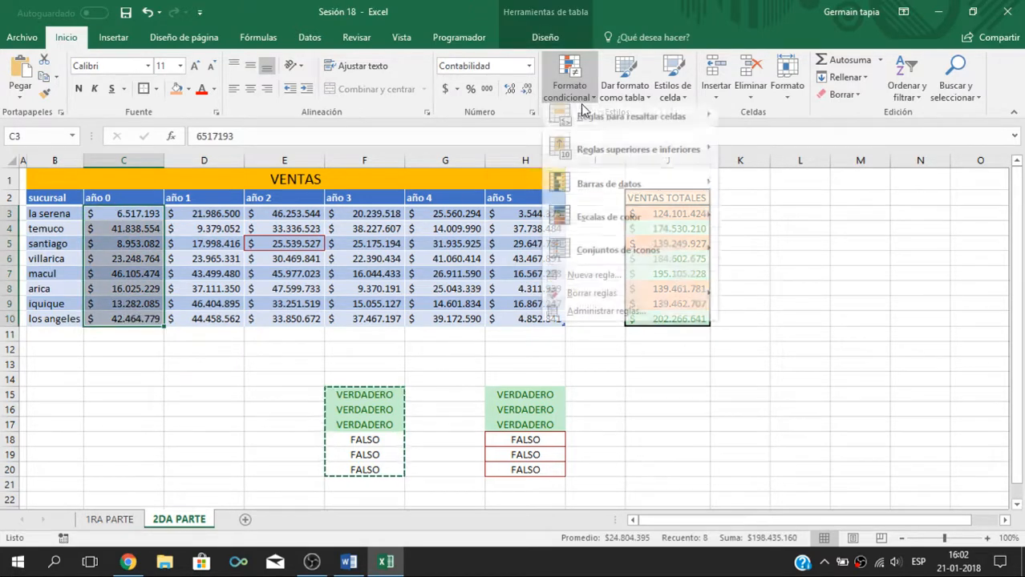
mouse_move(634, 154)
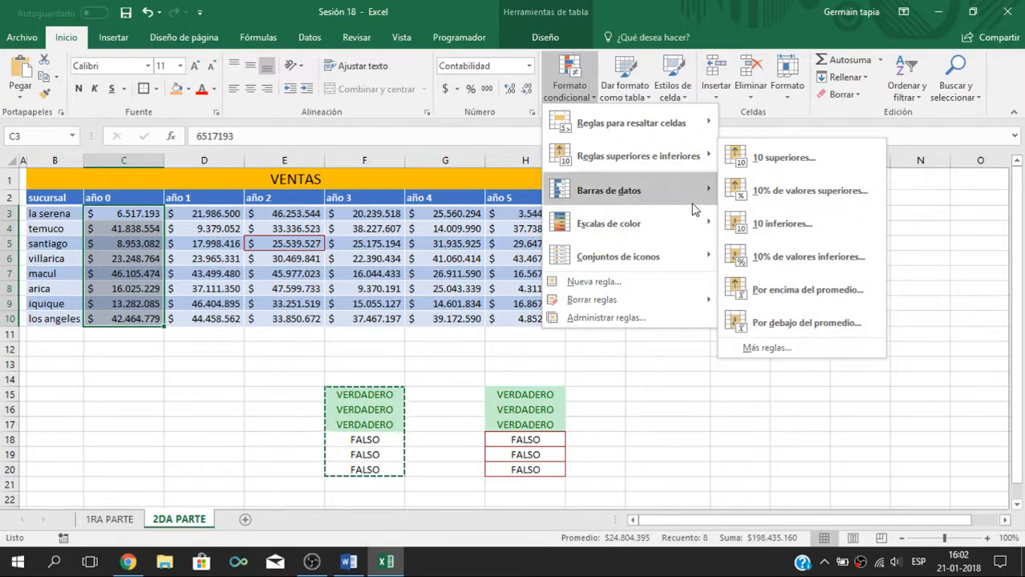
mouse_move(684, 198)
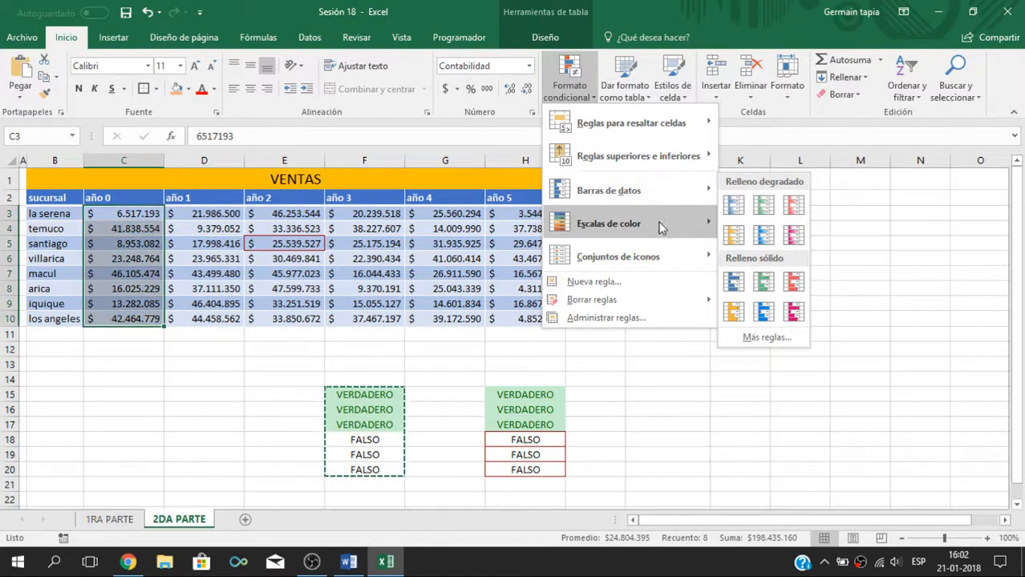
mouse_move(659, 226)
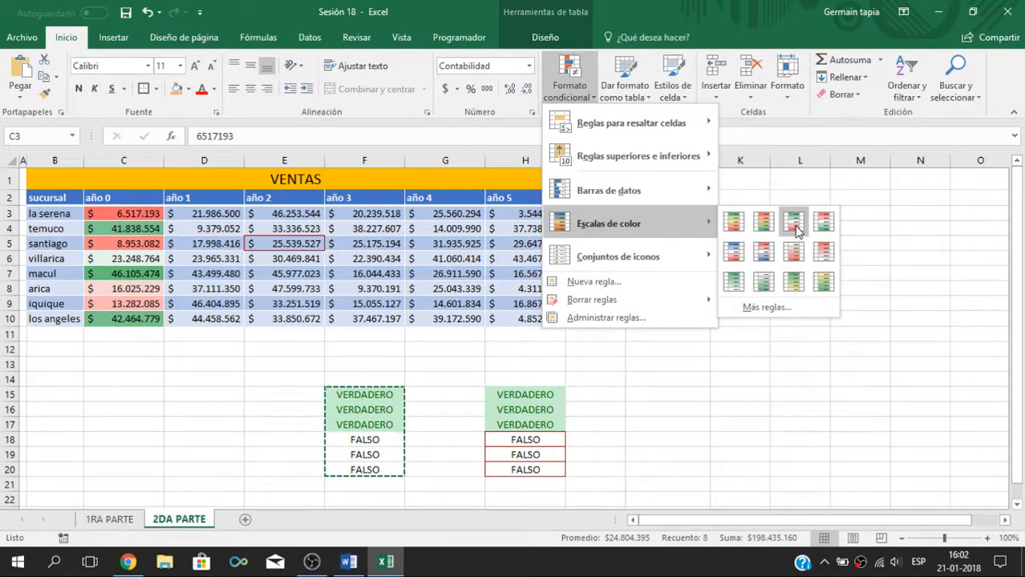
click(771, 289)
Step: Compare the color-scale shading of the lowest and highest año 0 sales, checking the la serena, santiago and macul cells
click(133, 229)
click(136, 213)
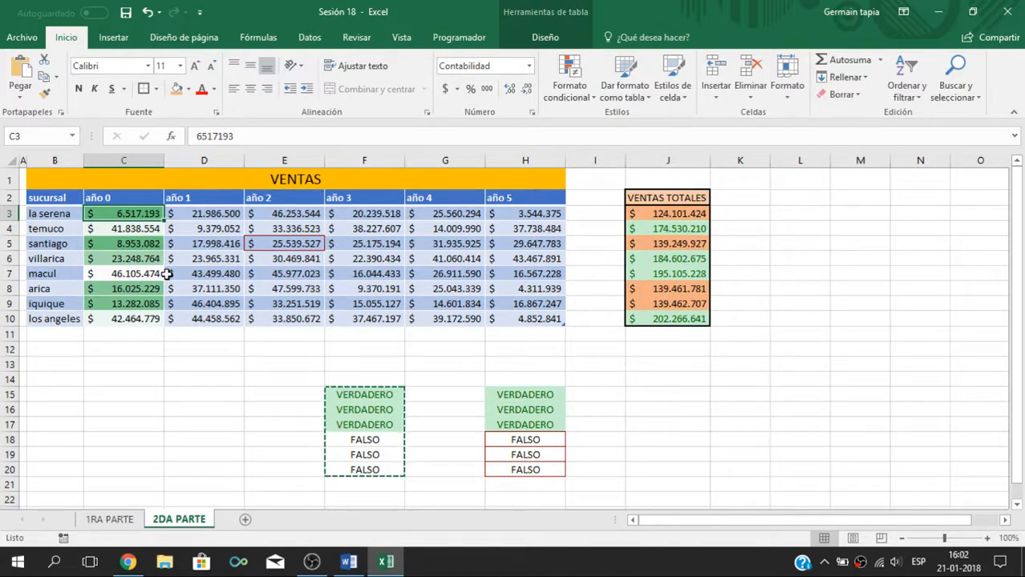
click(166, 274)
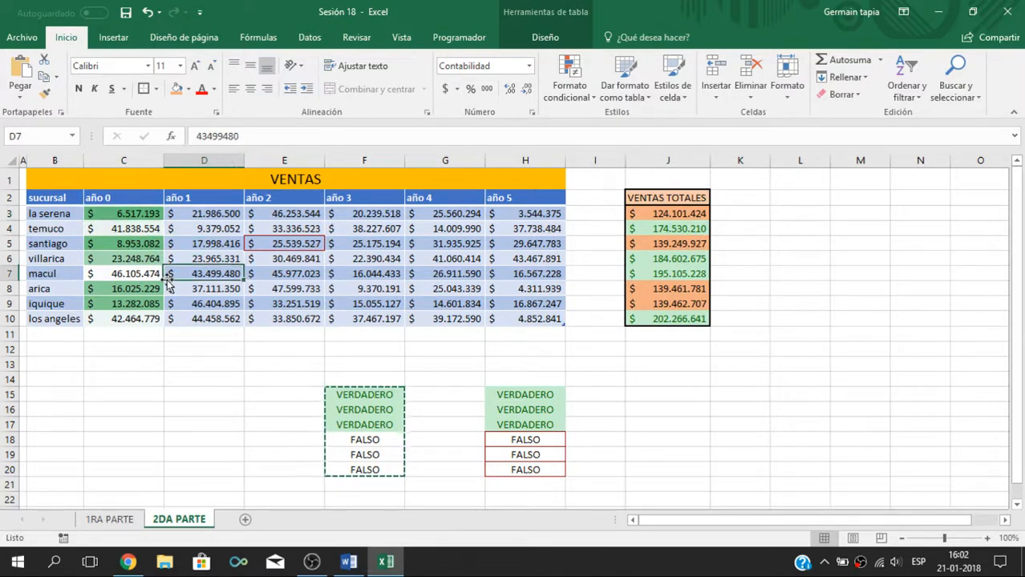
click(144, 273)
click(133, 243)
click(128, 215)
click(142, 274)
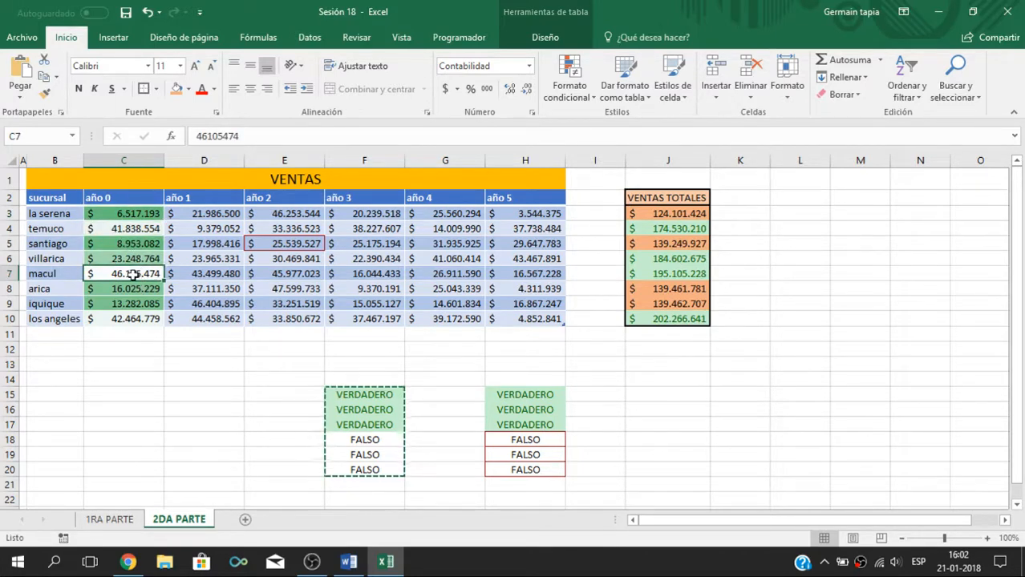
click(132, 243)
click(131, 214)
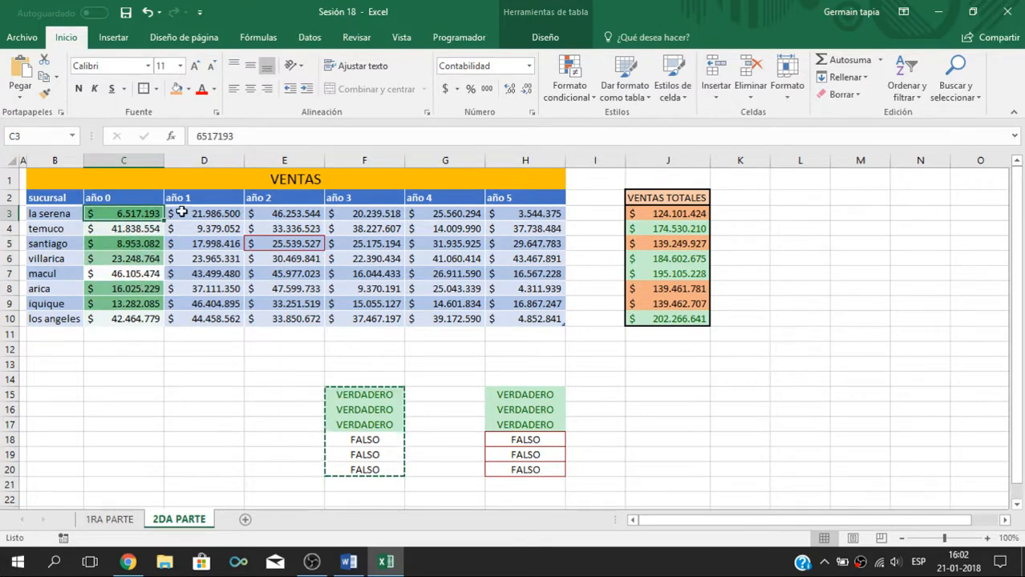
click(121, 275)
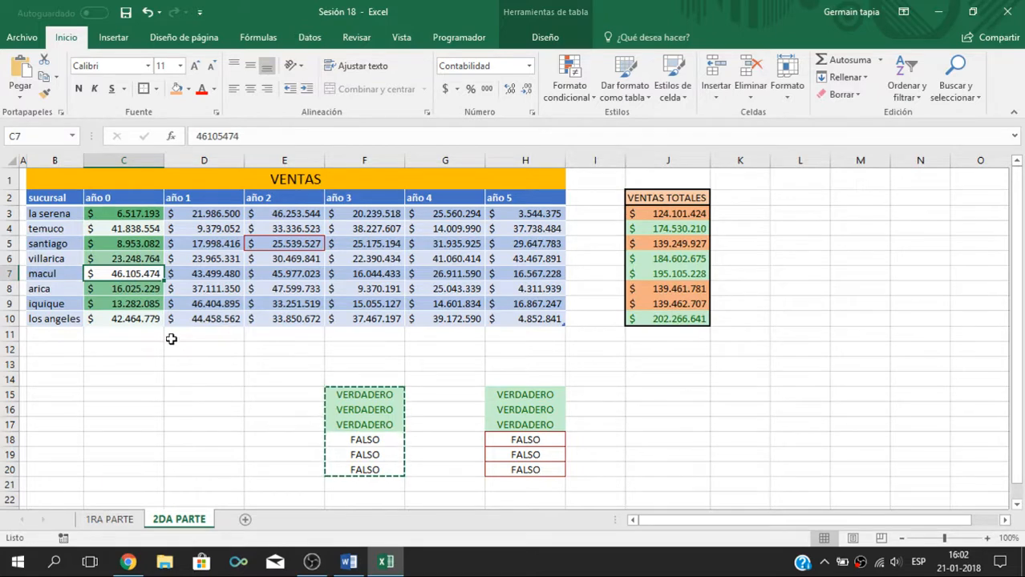
Step: Add solid-fill blue data bars to the año 1 sales in D3:D10, and deselect the range
drag(227, 215, 231, 313)
click(570, 80)
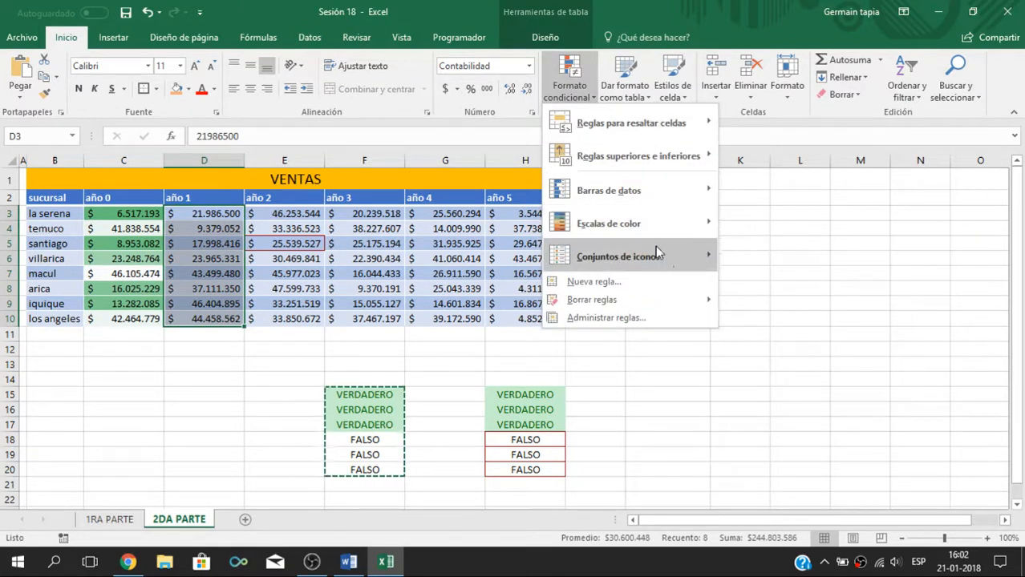
mouse_move(664, 257)
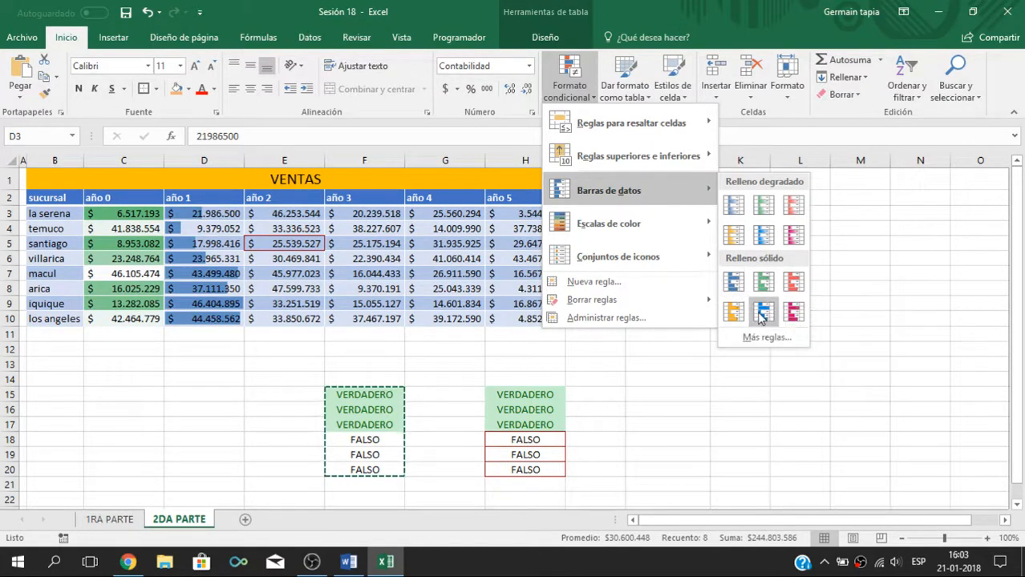
click(740, 289)
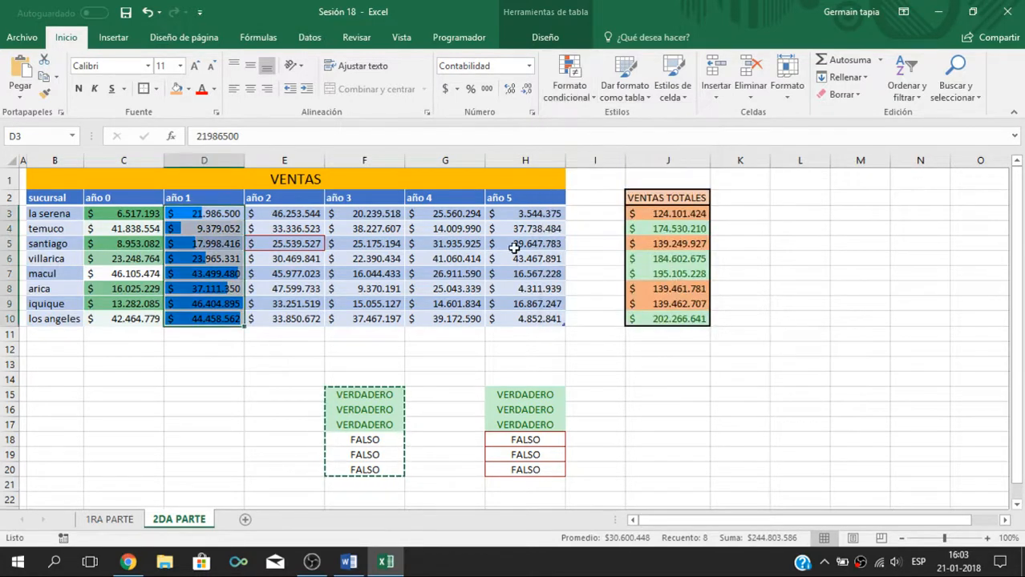
click(674, 319)
Step: Review the año 3 sales, the VENTAS TOTALES column and the formatted VERDADERO/FALSO ranges
drag(380, 216, 390, 309)
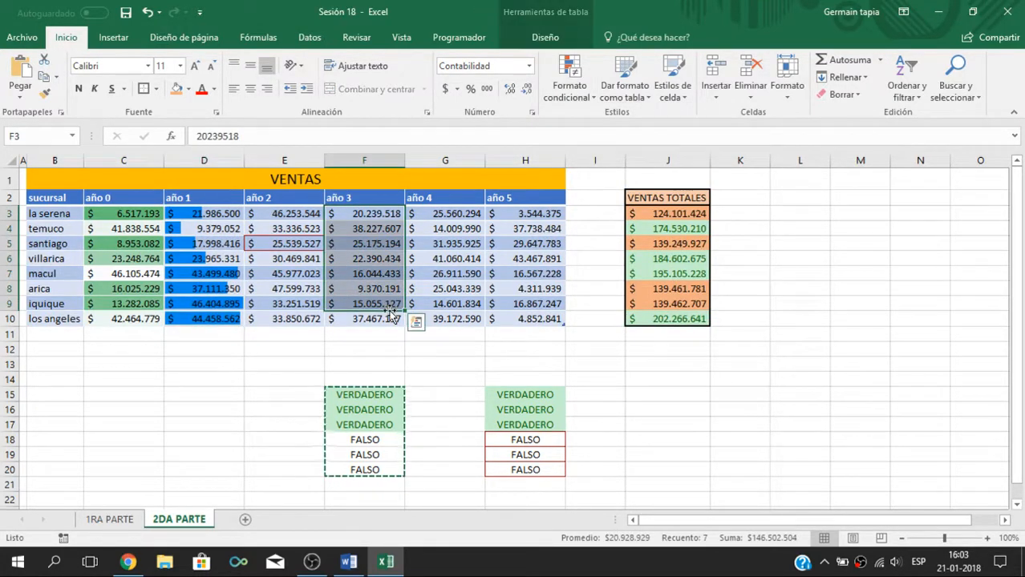
click(356, 226)
drag(359, 212, 373, 269)
drag(375, 309, 374, 319)
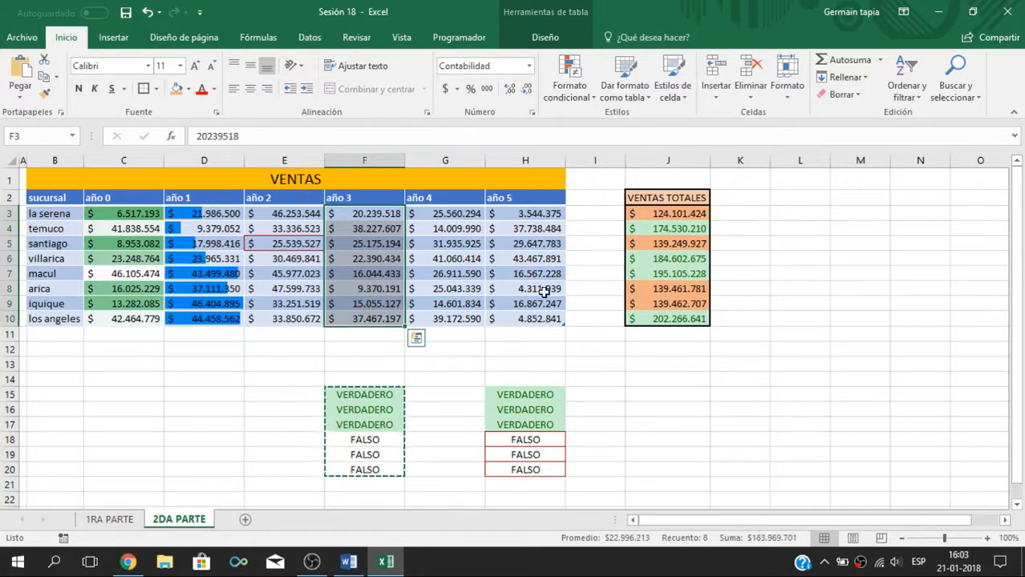
drag(674, 215, 673, 319)
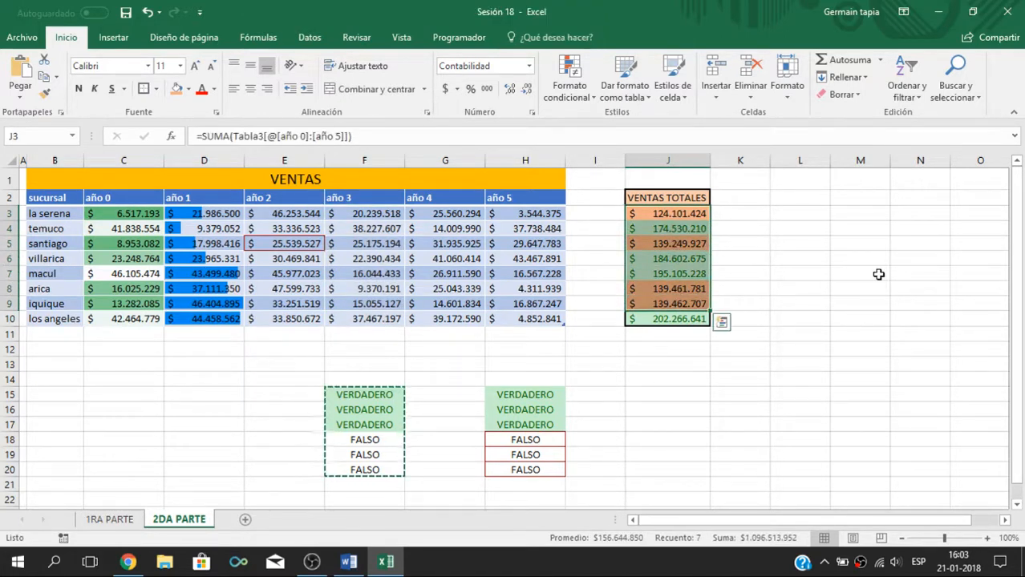
click(879, 274)
drag(553, 409, 580, 444)
click(657, 421)
drag(365, 411, 365, 441)
drag(503, 413, 533, 456)
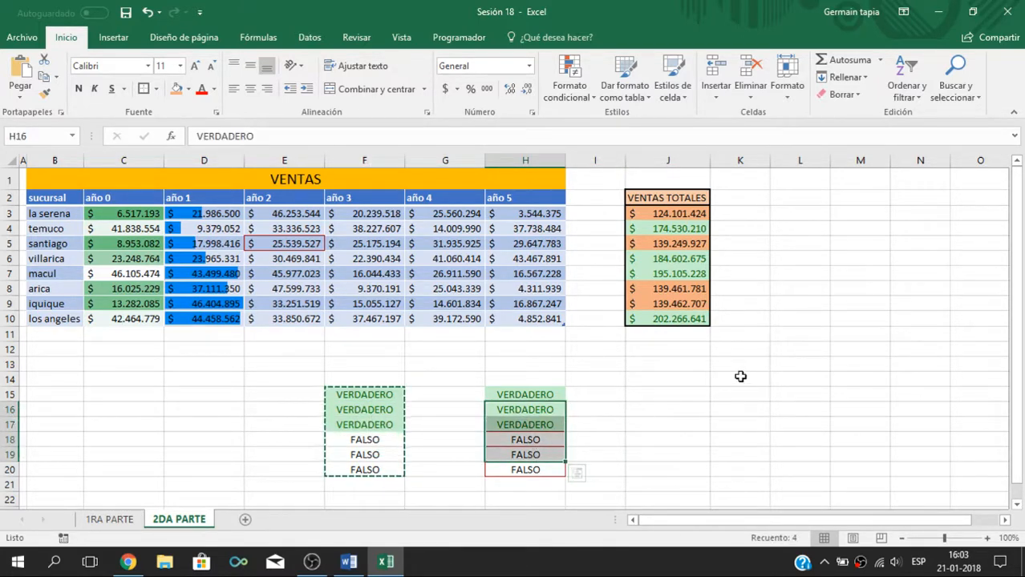
click(816, 356)
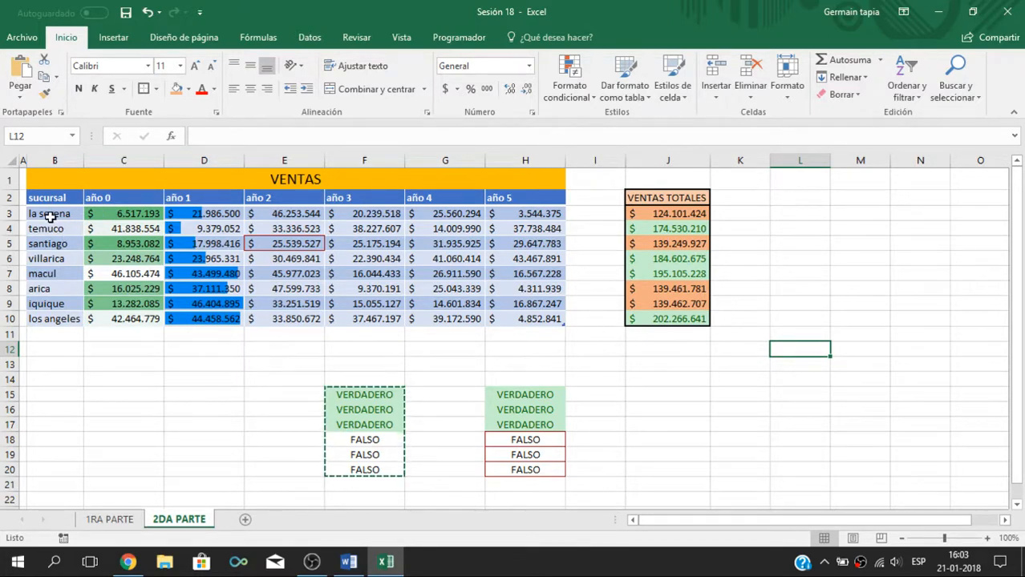
Step: Create a highlight rule for branch names in B3:B10 equal to "arica", choosing Formato personalizado as its format
drag(50, 215, 50, 318)
click(585, 94)
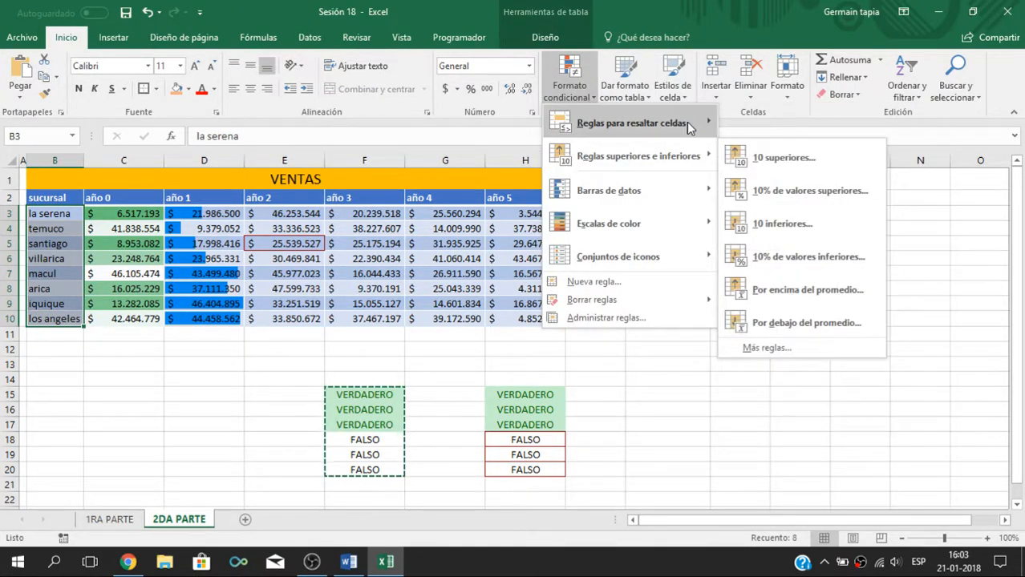
mouse_move(690, 128)
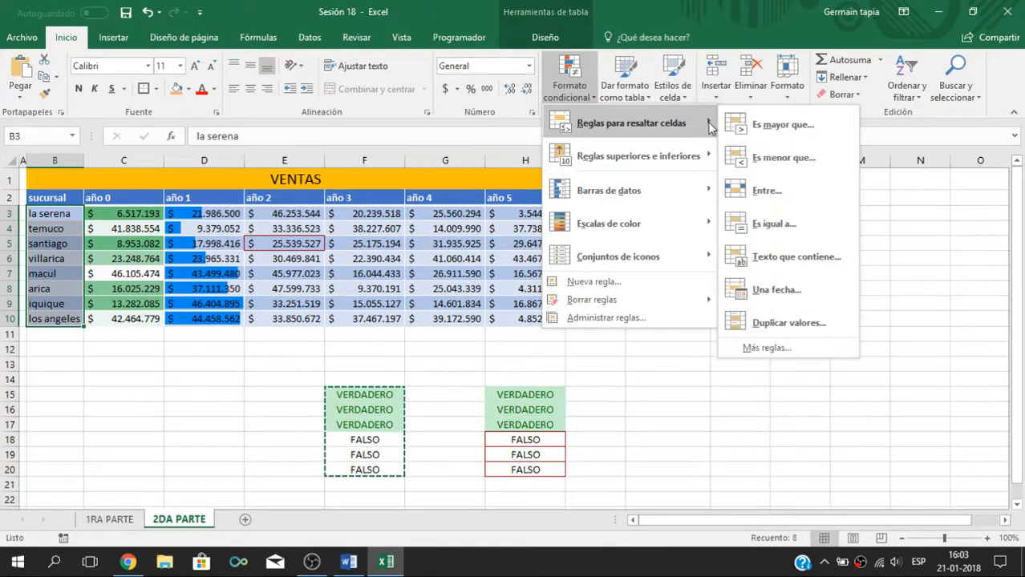
click(782, 223)
text(arica)
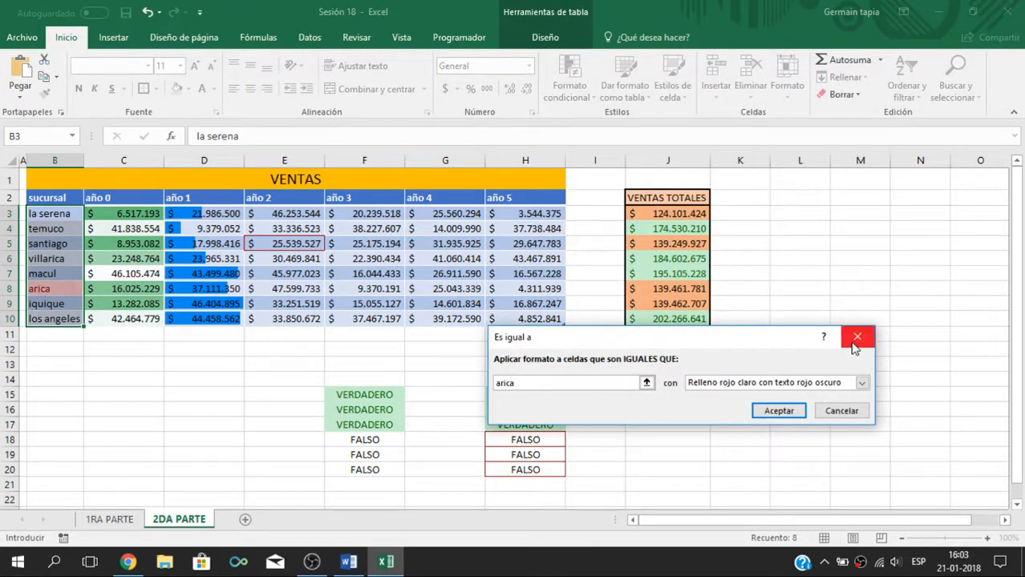
click(861, 382)
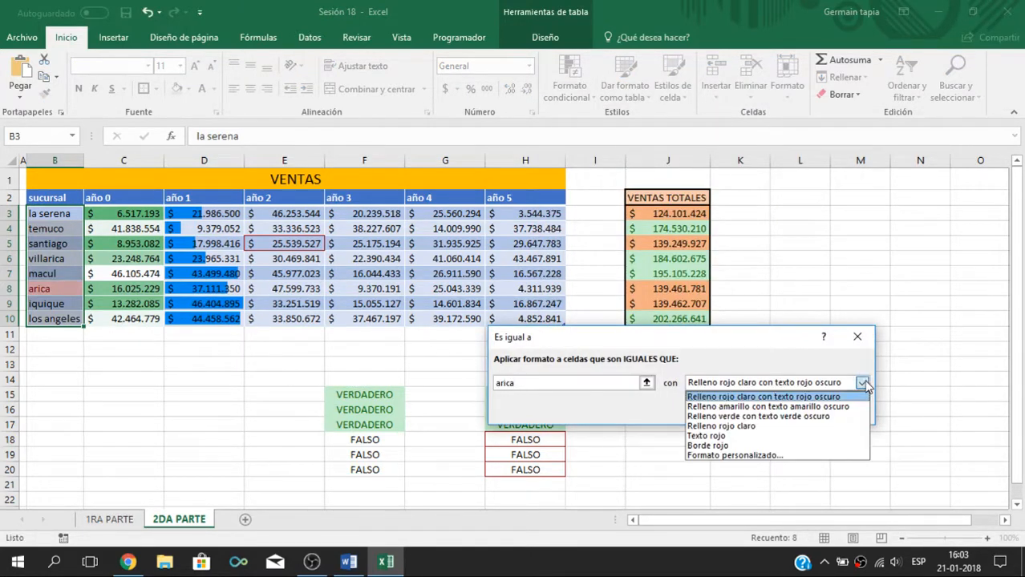
click(723, 456)
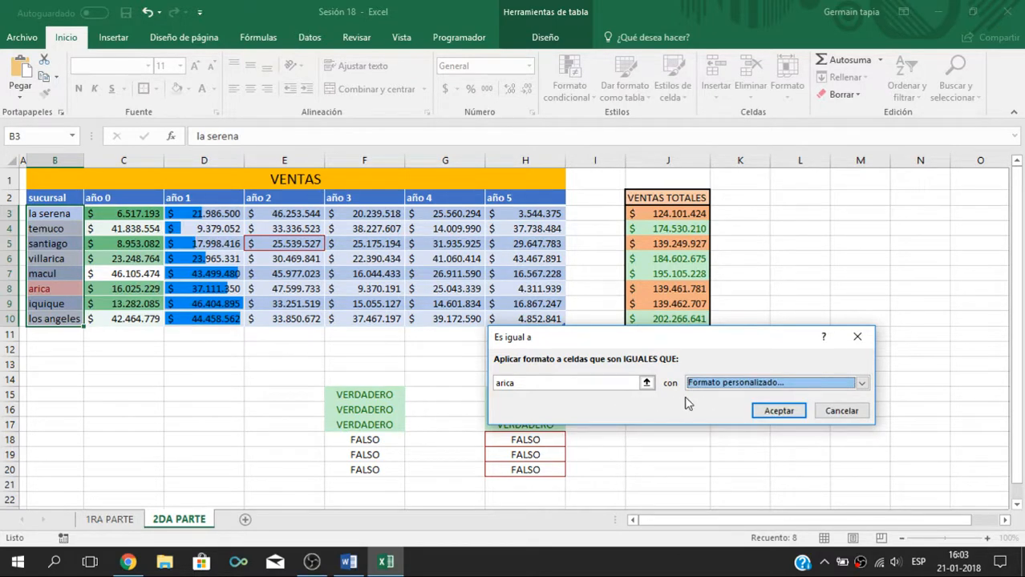
Step: Set the rule's custom font to Negrita, red and Doble underline, then apply the rule and deselect the range
click(508, 202)
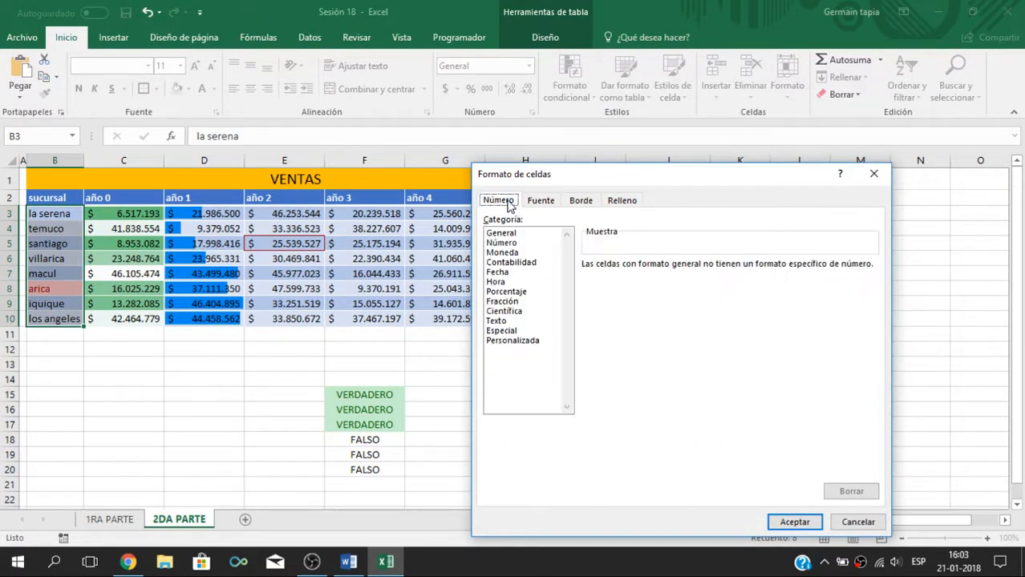
click(569, 201)
click(552, 201)
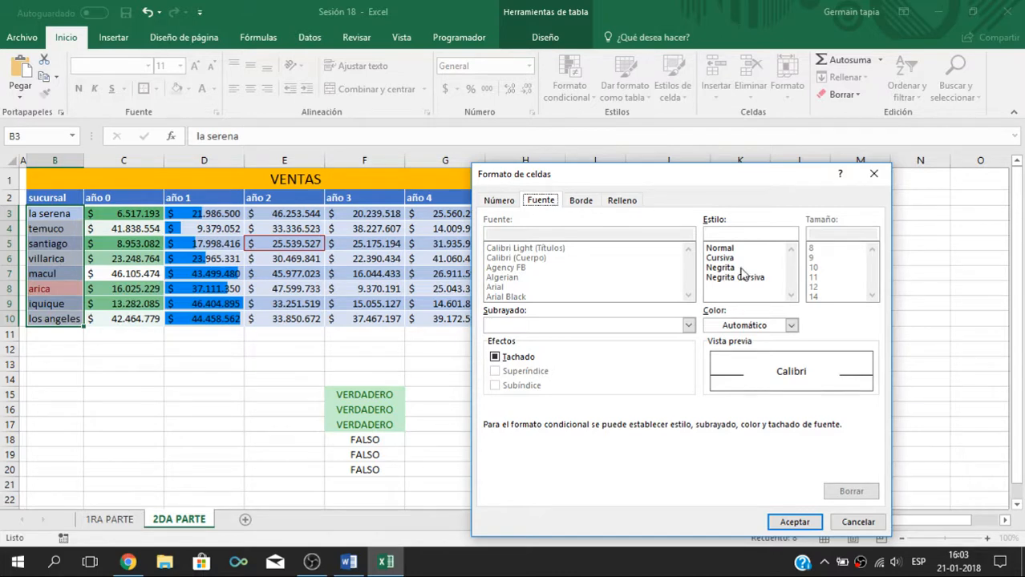
click(742, 269)
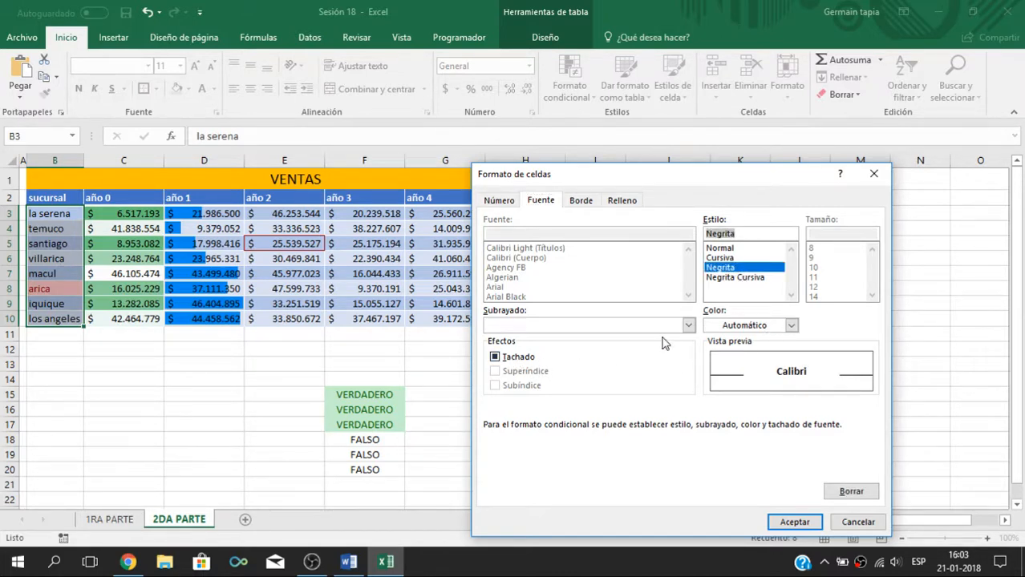
click(791, 325)
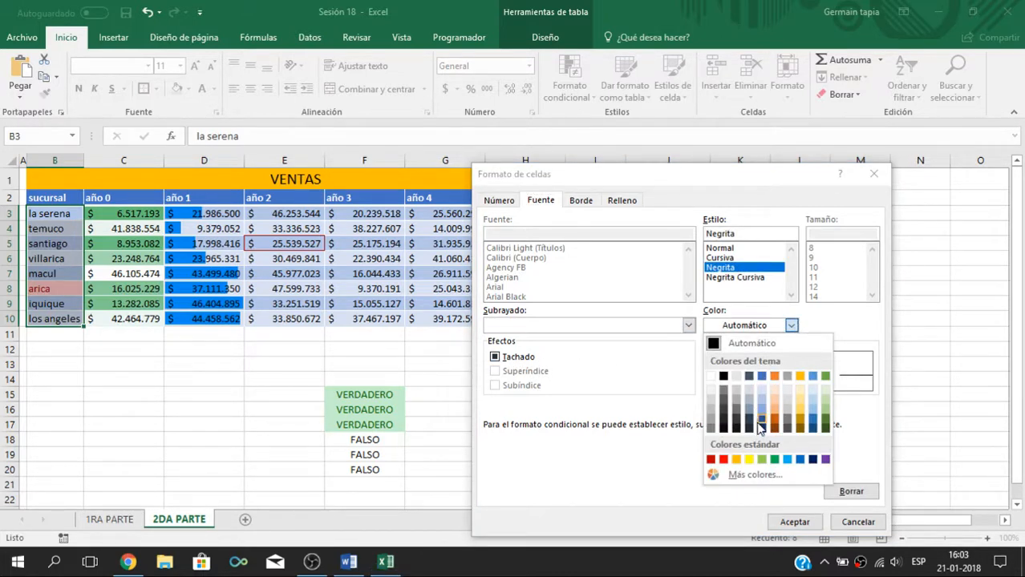
click(723, 460)
click(688, 325)
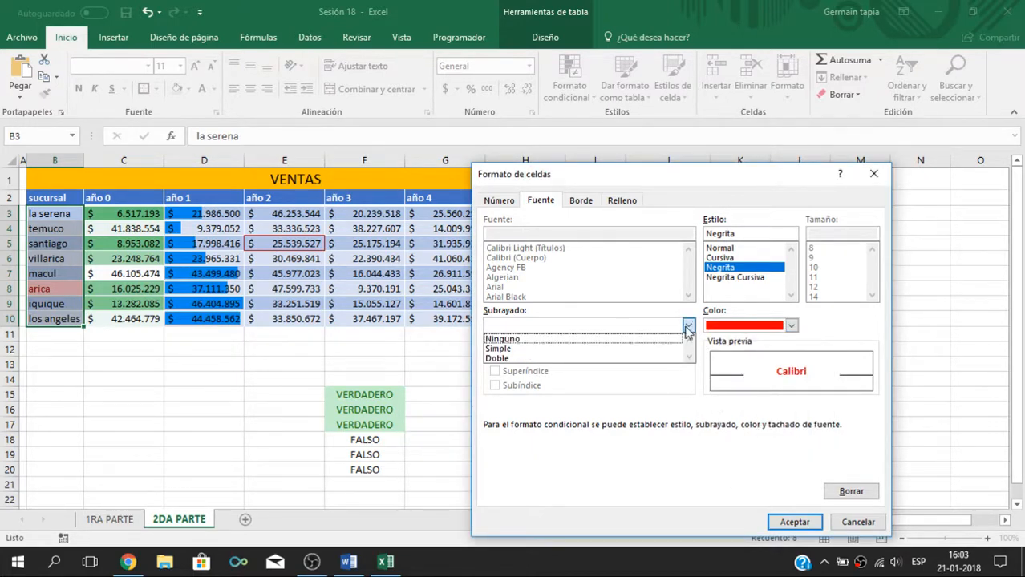
click(669, 357)
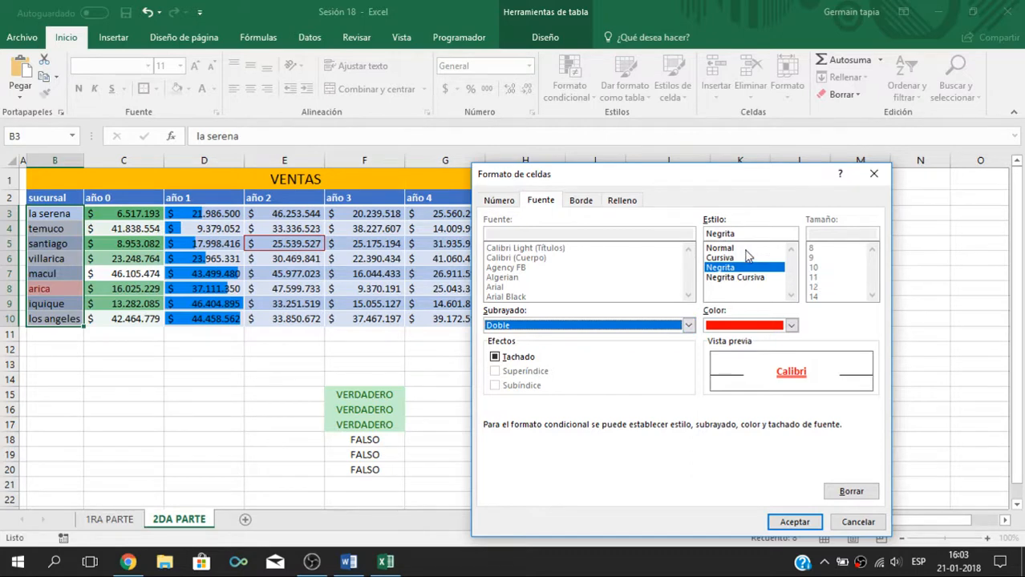
click(794, 522)
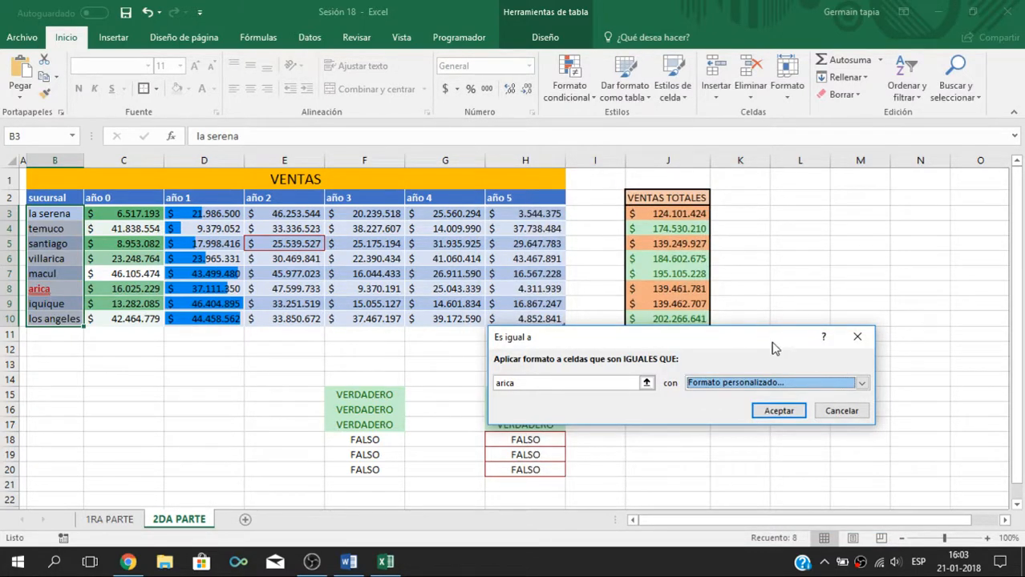
click(779, 411)
click(154, 411)
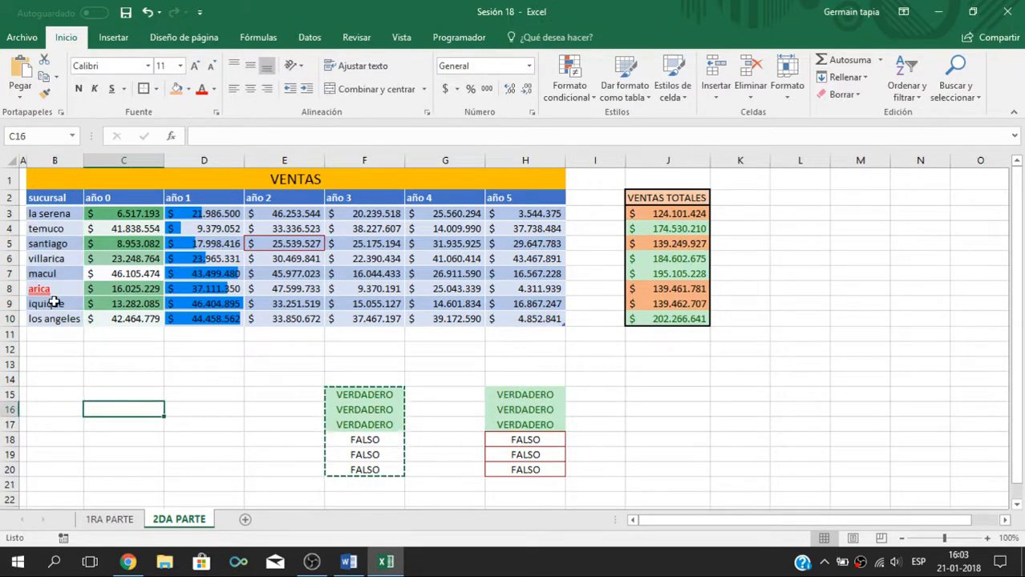
Step: Examine the formatting of the branch names in column B and look over the whole VENTAS table and its title
click(54, 303)
click(44, 288)
click(44, 243)
click(48, 214)
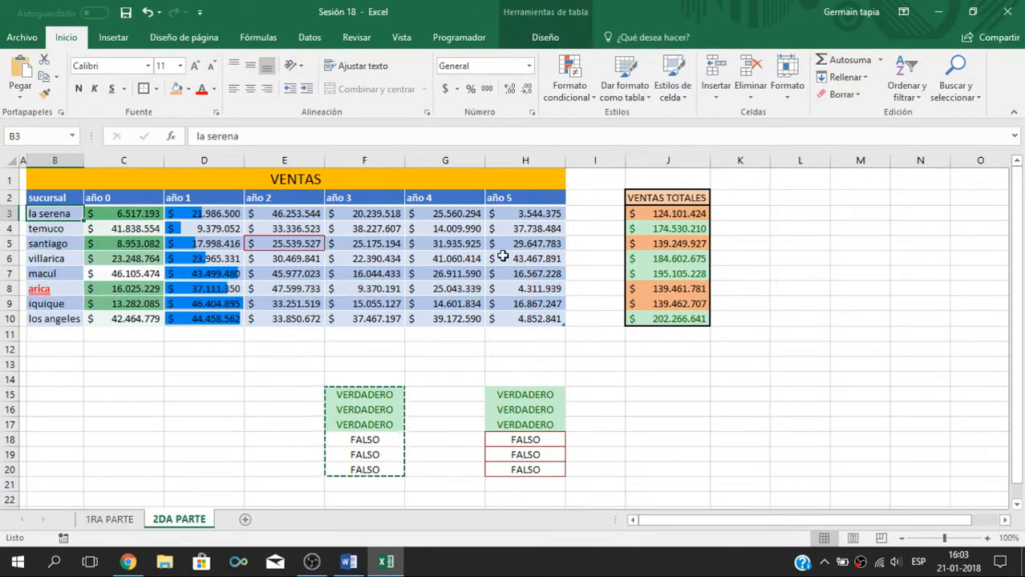
click(58, 287)
click(522, 286)
click(845, 231)
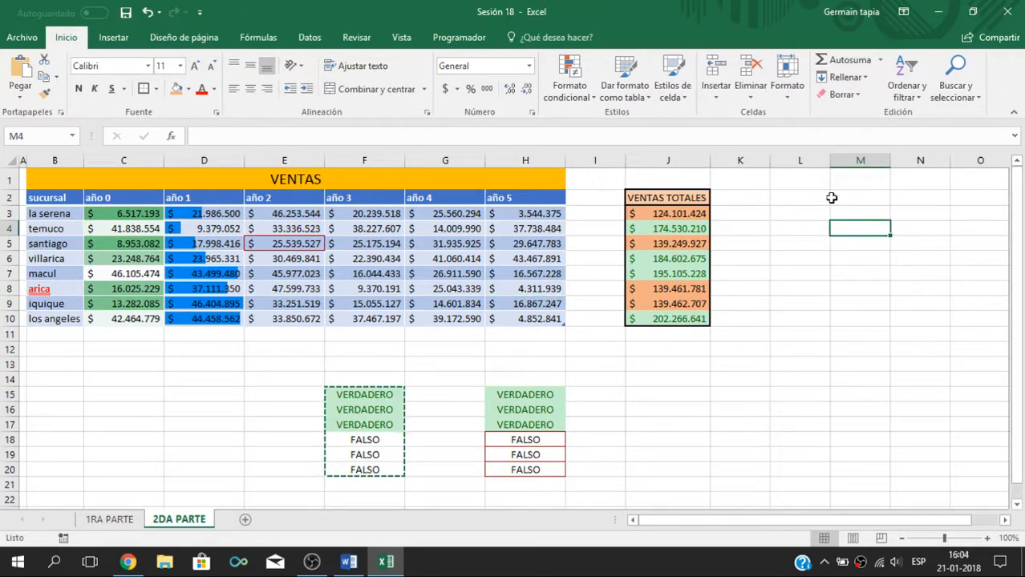
click(831, 411)
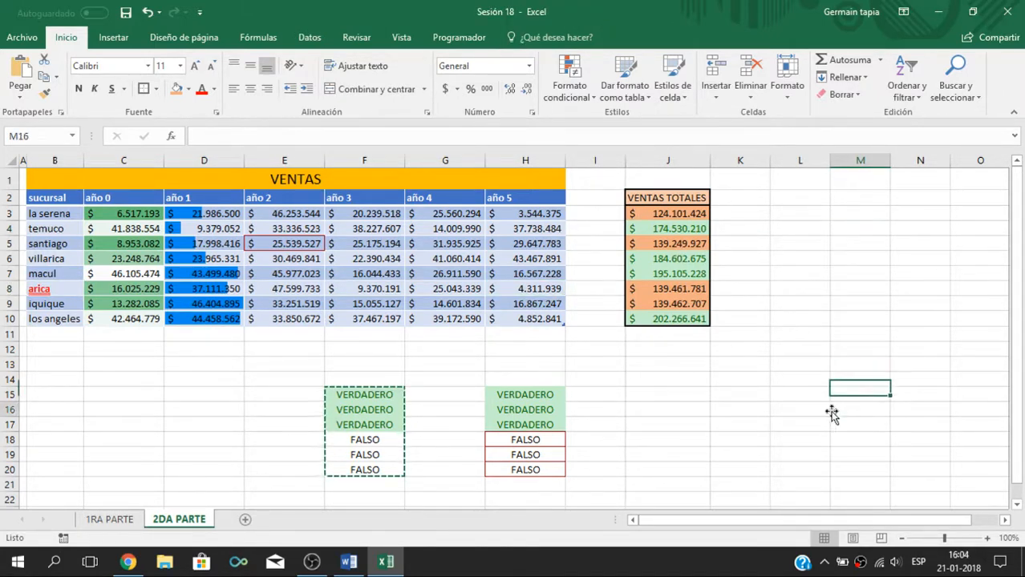
drag(71, 201, 520, 315)
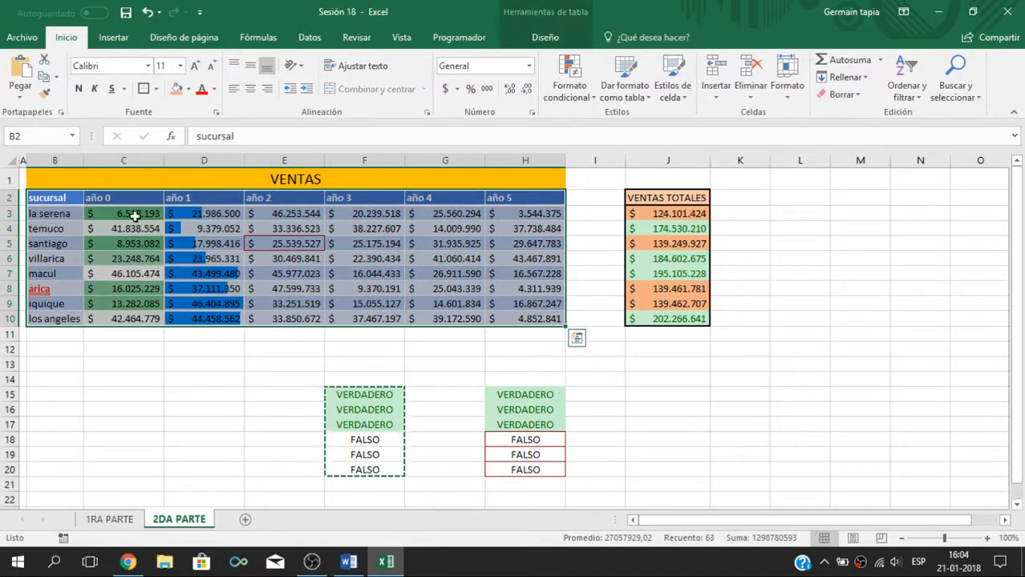
click(76, 178)
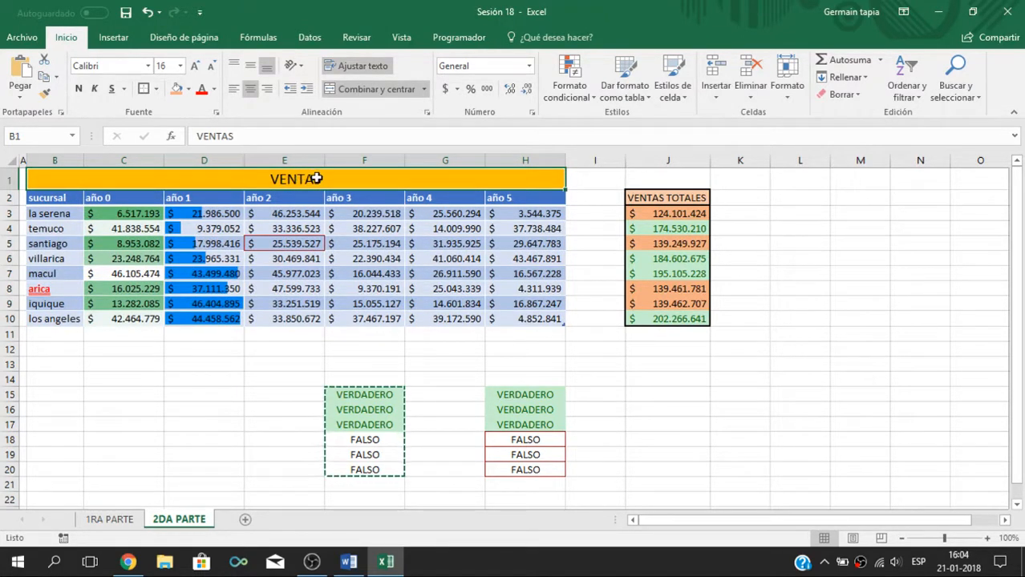
Step: Insert a stacked line chart of the sales table B2:H10 and place it beside the table, over the lower VENTAS TOTALES rows
drag(63, 197, 525, 320)
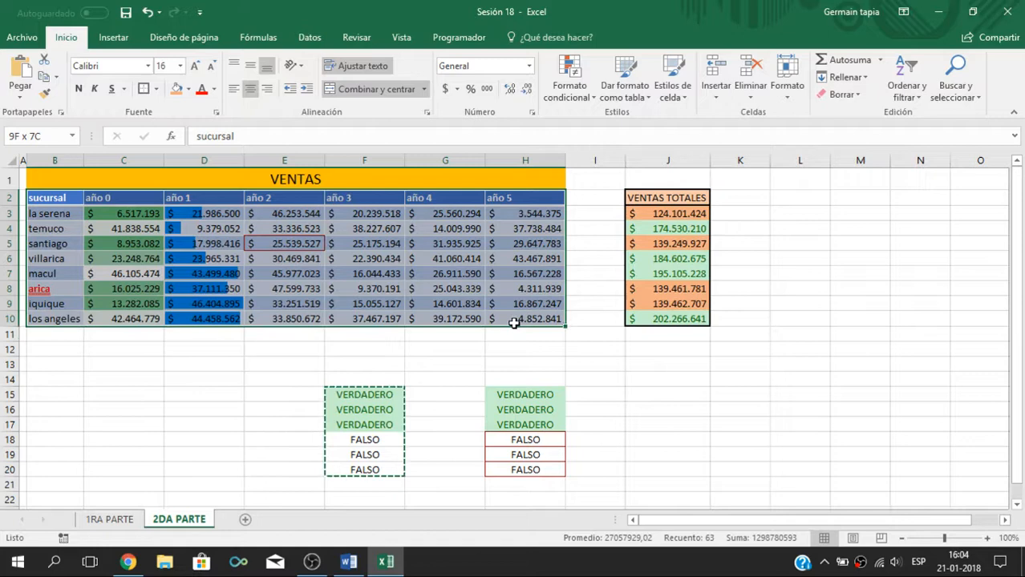
click(113, 38)
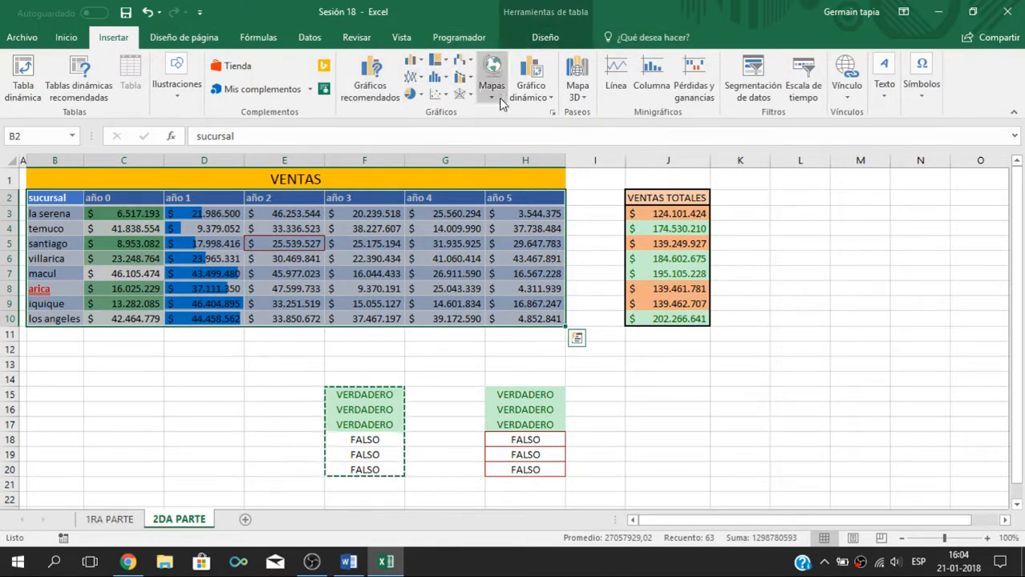
click(411, 77)
click(470, 134)
drag(568, 238, 845, 204)
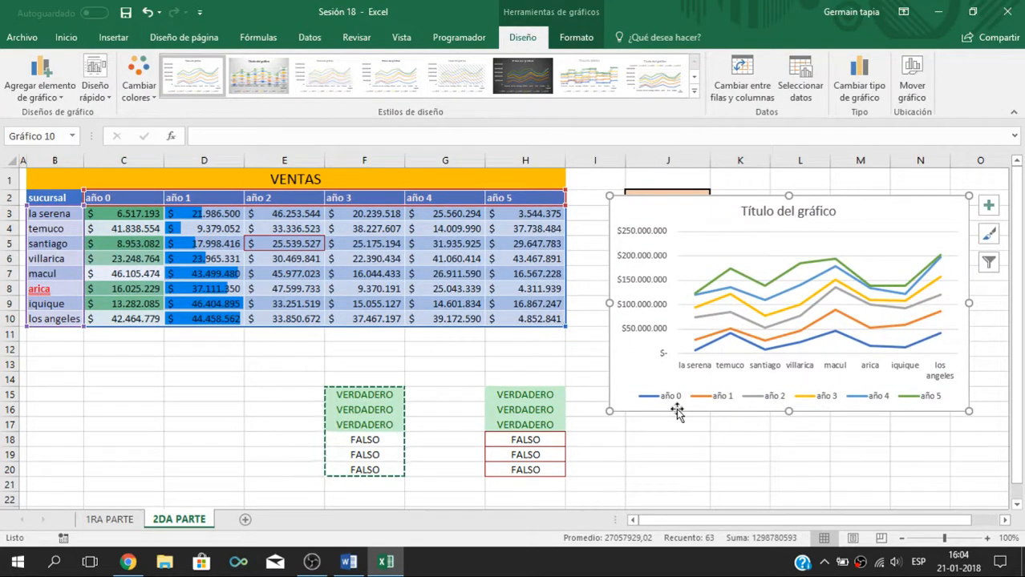
drag(904, 231, 904, 316)
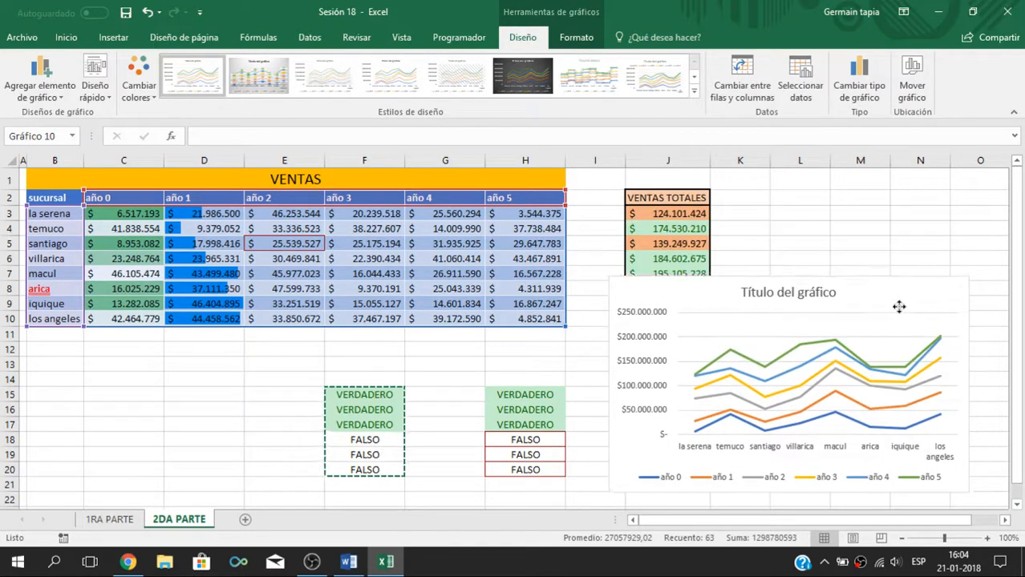
Step: Review the formatted cells and the año 3 sales in F3:F10, and minimize the workbook window to show the desktop
click(66, 37)
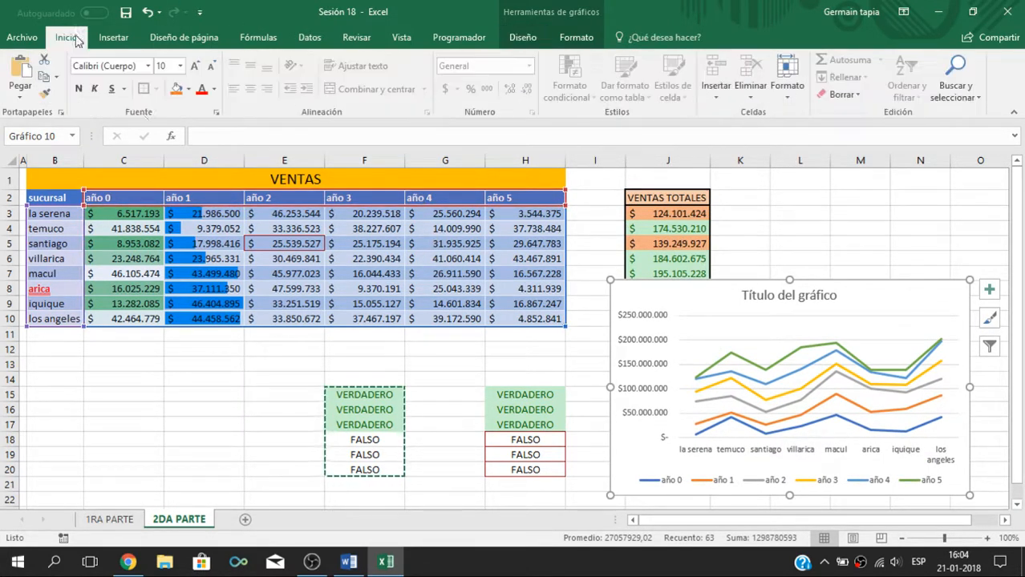
click(369, 395)
click(497, 409)
click(479, 314)
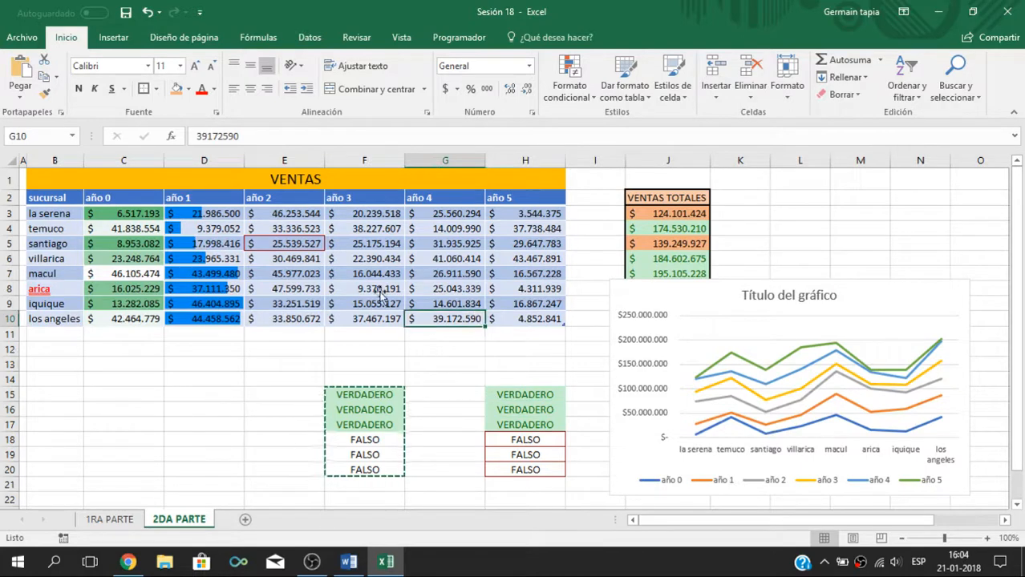
click(208, 259)
drag(365, 213, 381, 319)
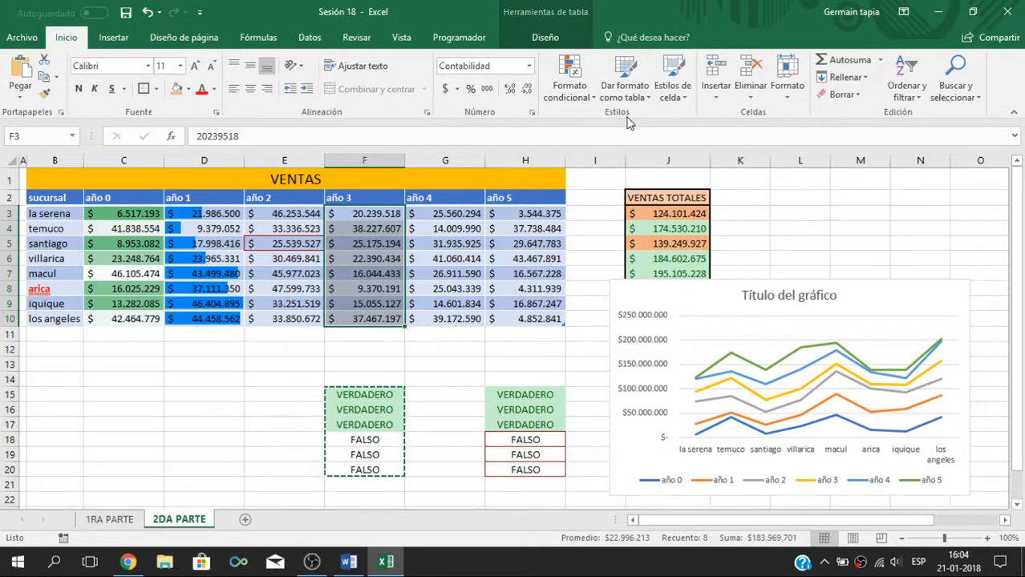
click(938, 8)
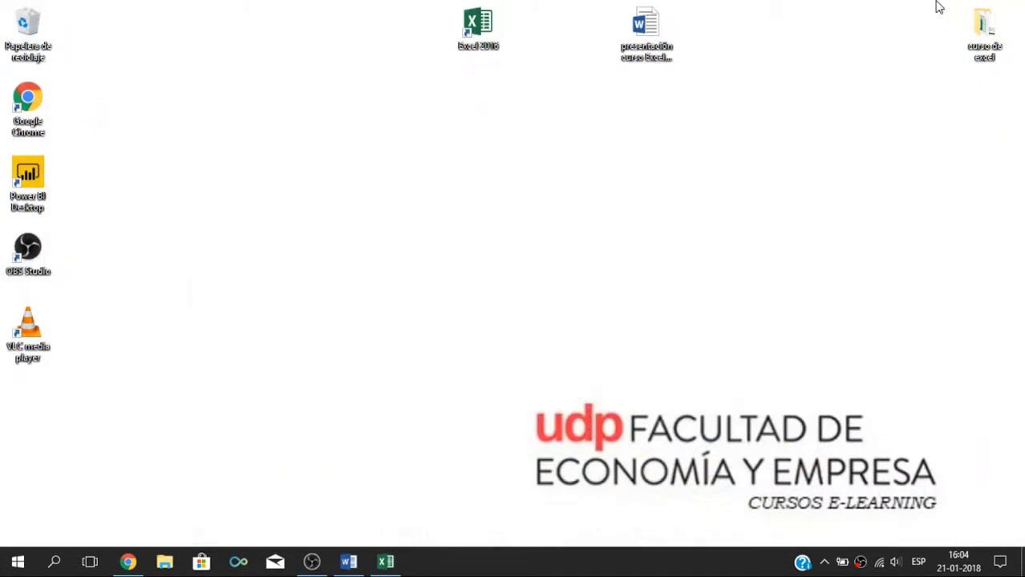